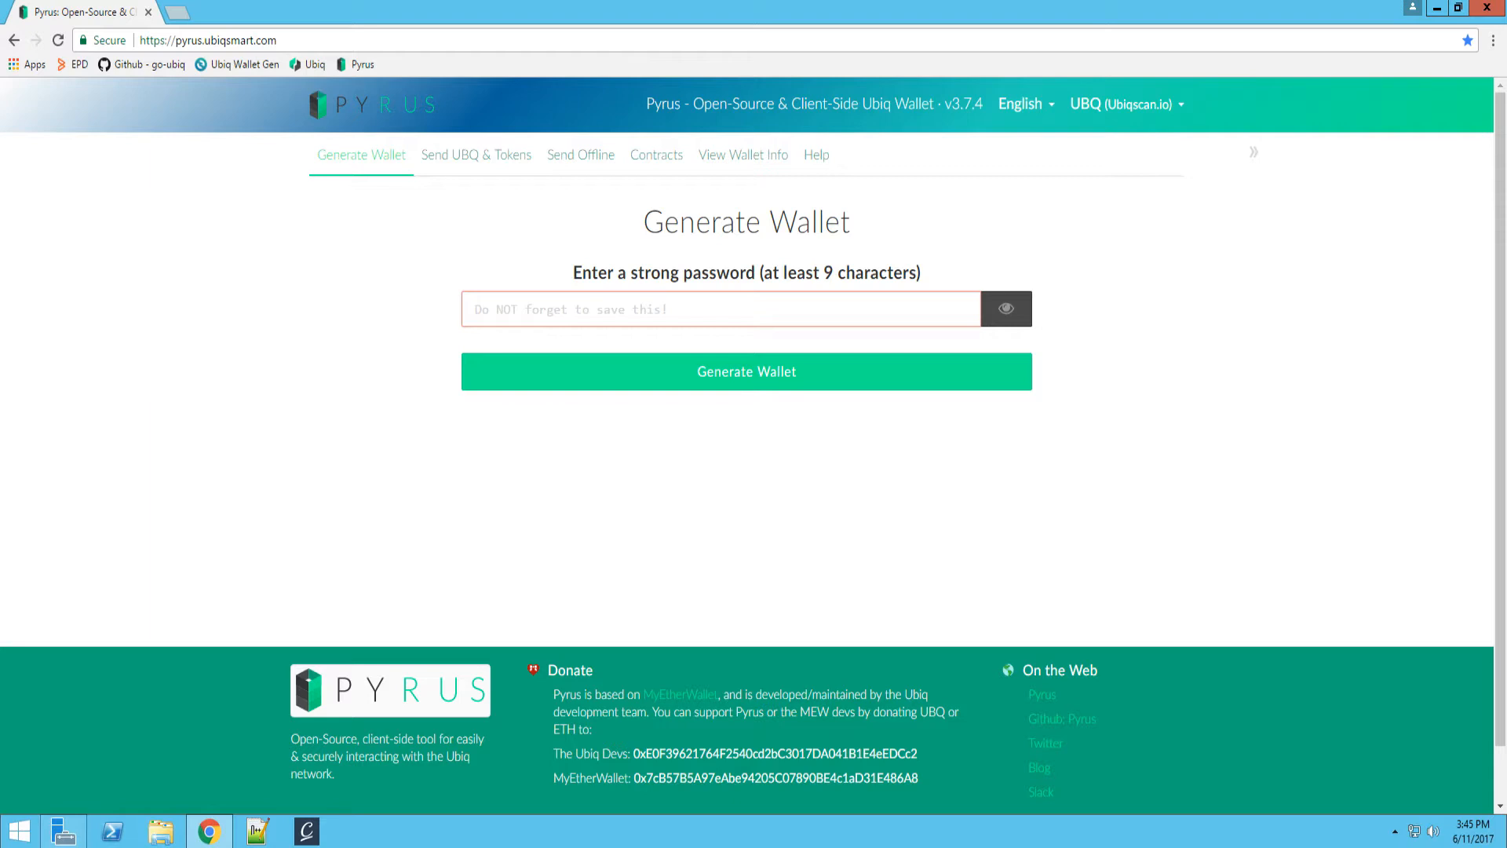
# Open the View Wallet Info page and choose Keystore File (UTC / JSON) as the wallet access method.
pyautogui.moveTo(278, 40); pyautogui.dragTo(175, 41)
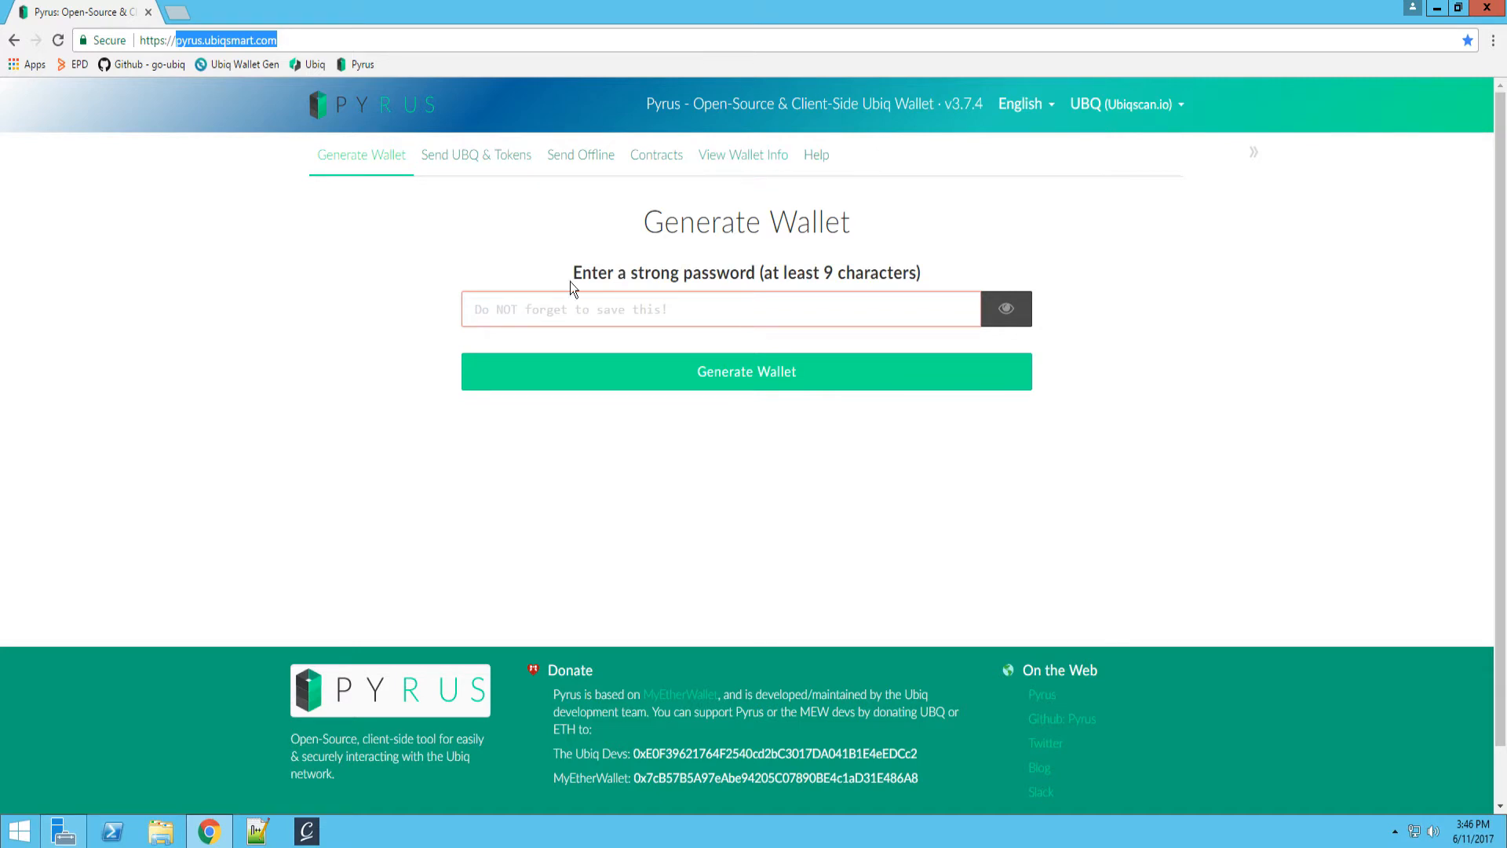
pyautogui.click(1253, 155)
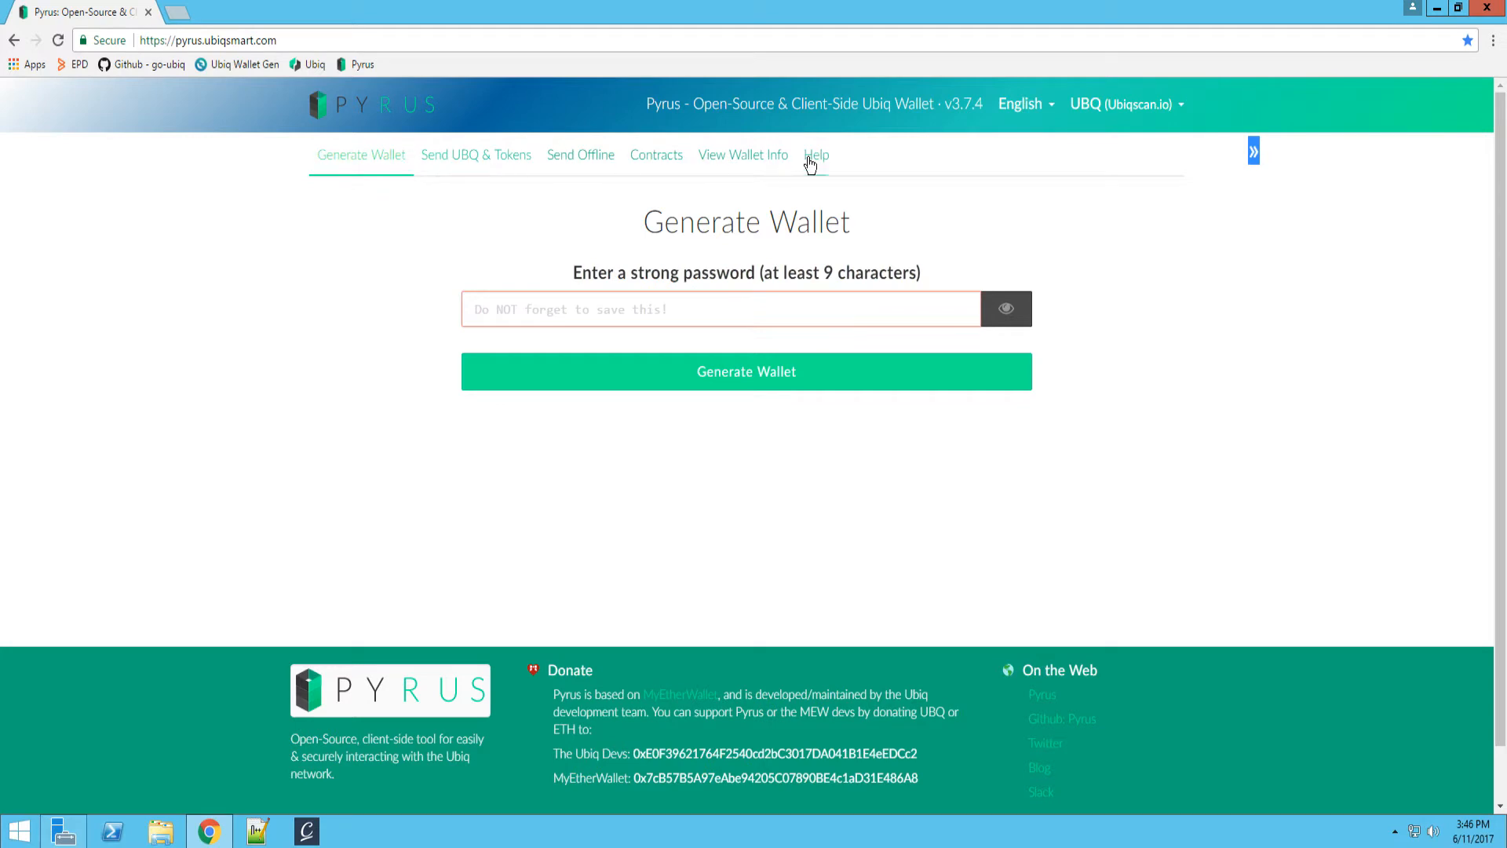
pyautogui.click(737, 160)
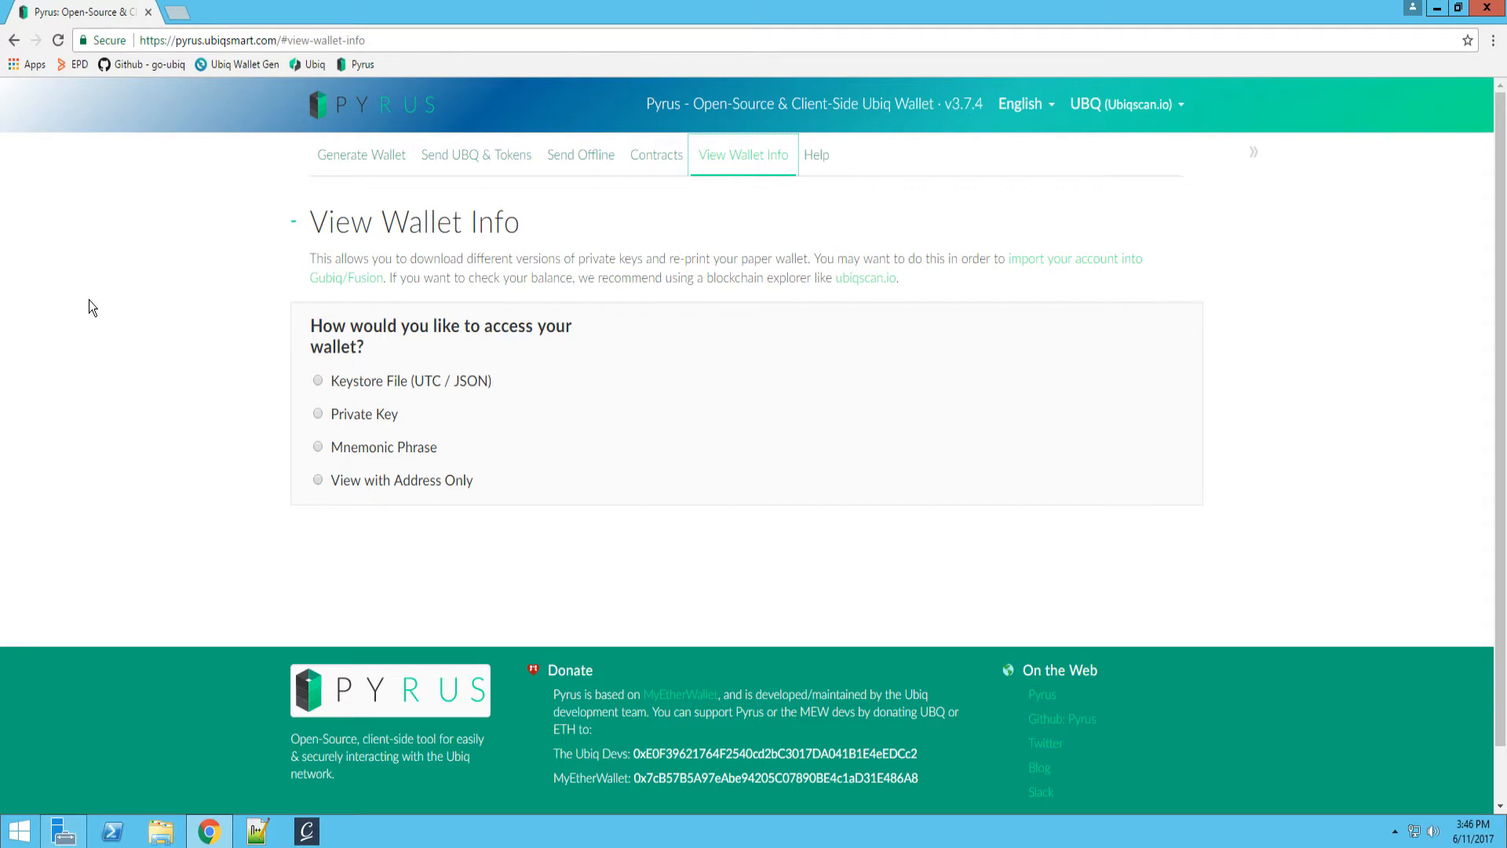
pyautogui.click(317, 382)
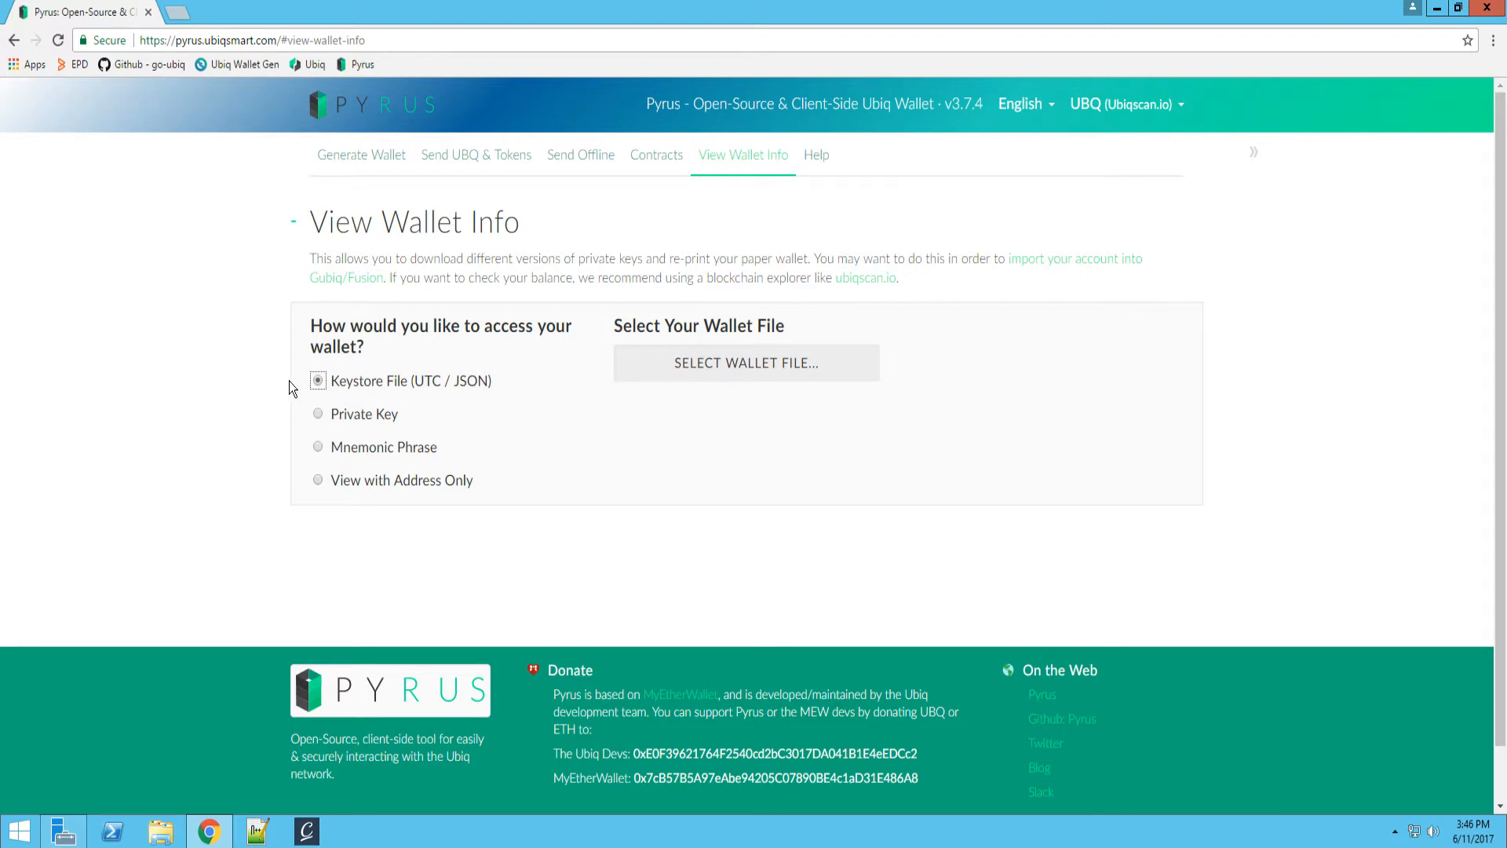
# Switch to File Explorer and locate the UTC--2017-06-11T19-38-32 keystore file in the Downloads folder.
pyautogui.click(161, 831)
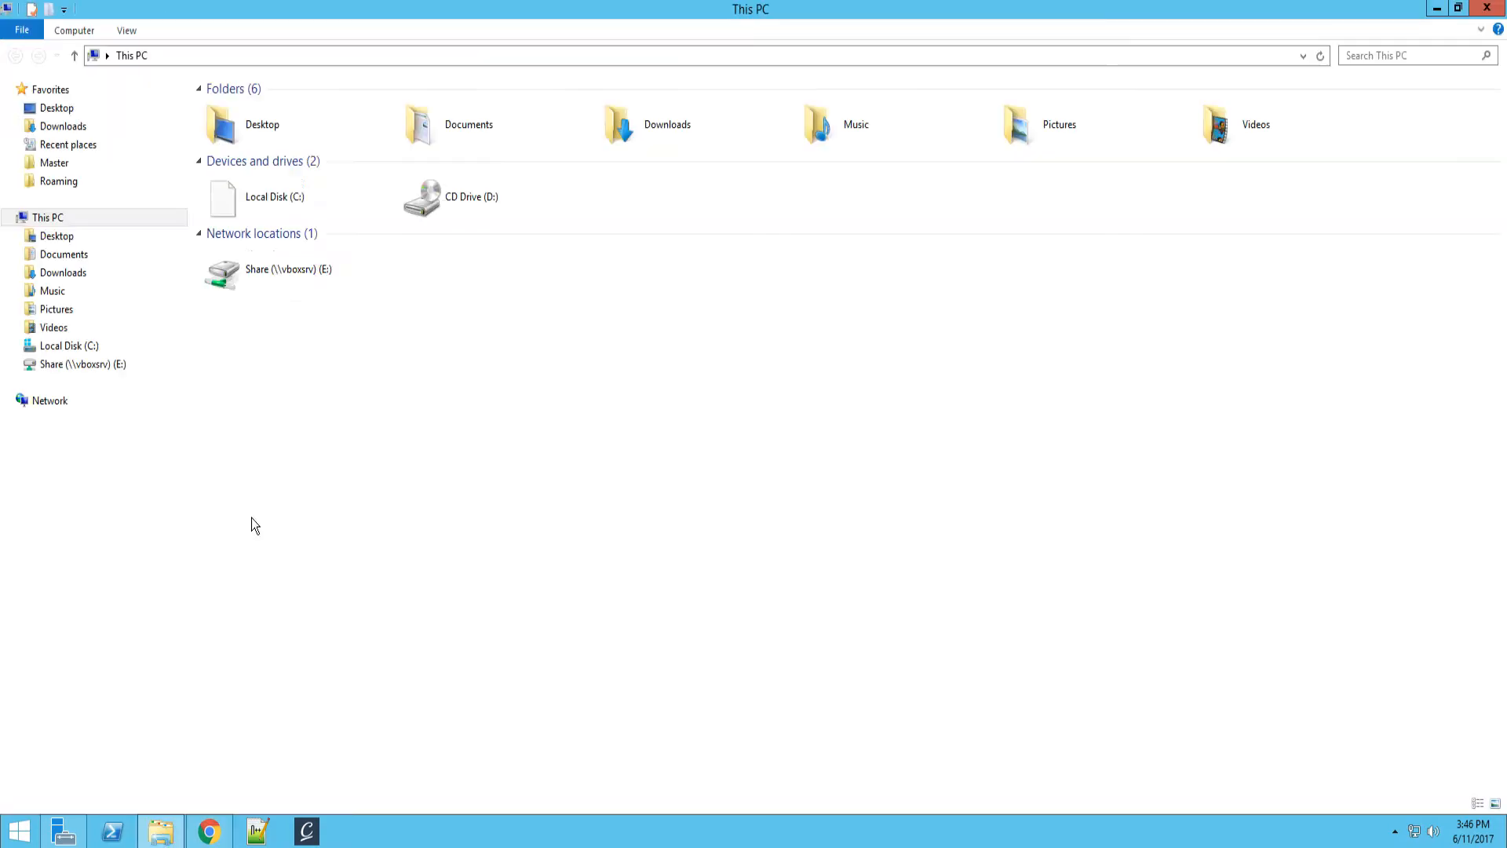
pyautogui.click(57, 129)
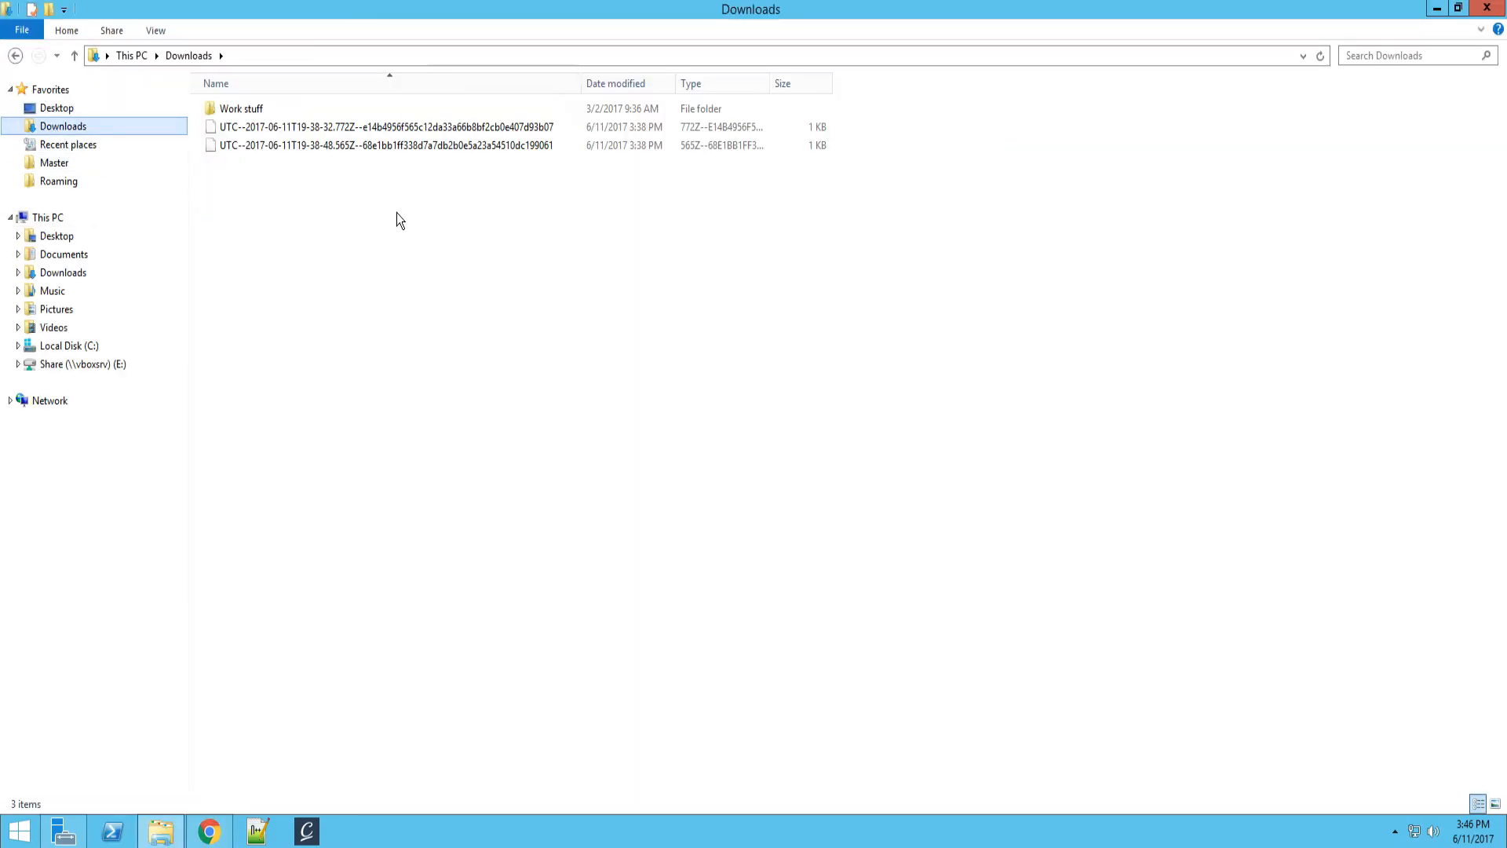
pyautogui.click(258, 130)
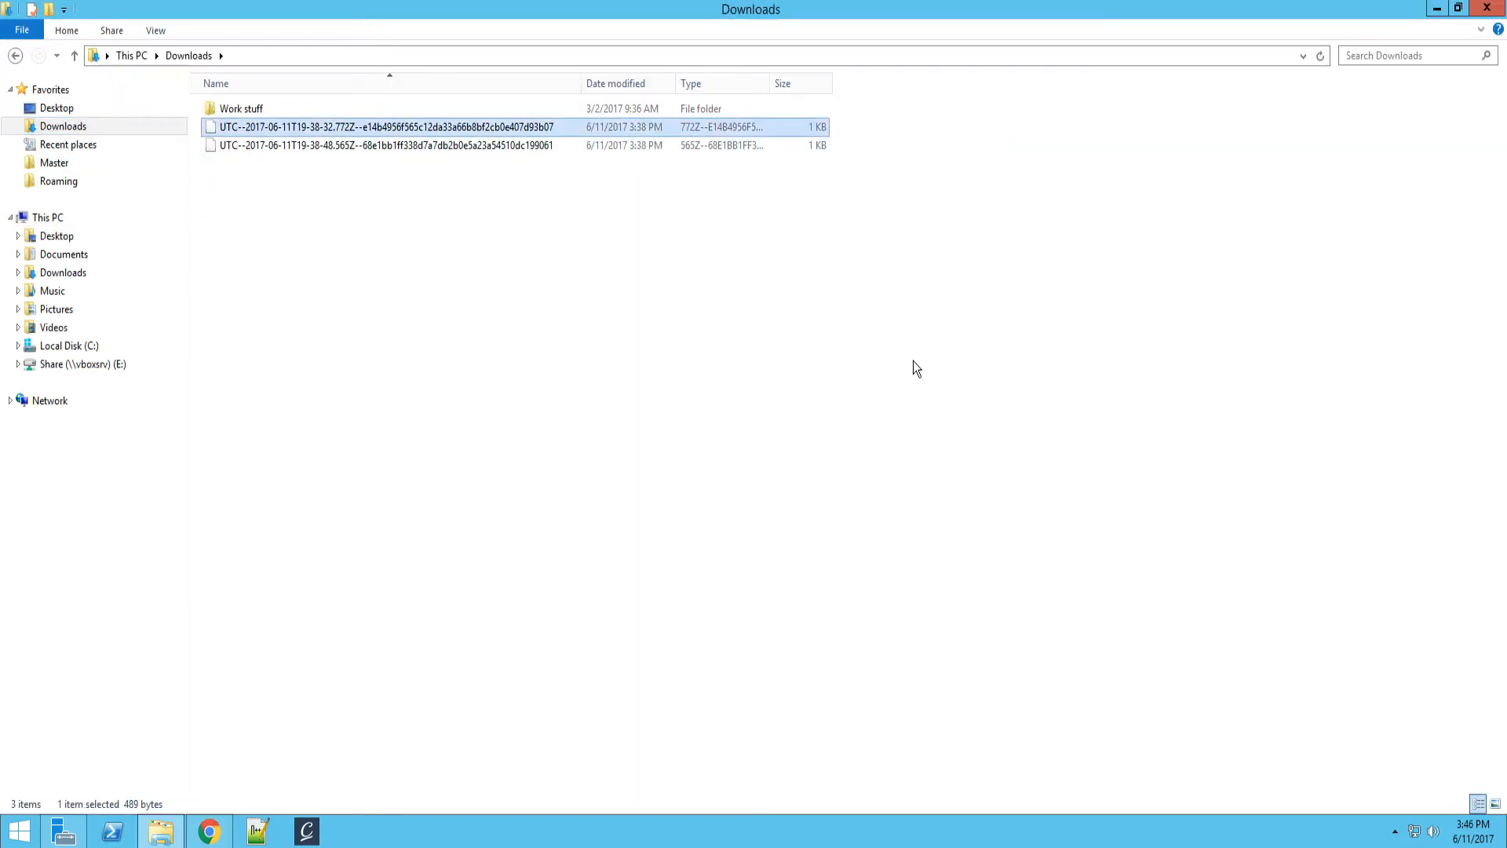
pyautogui.doubleClick(1282, 8)
pyautogui.moveTo(346, 45); pyautogui.dragTo(1232, 440)
# Preview the Private Key, Mnemonic Phrase and View with Address Only access options, entering and clearing a sample mnemonic phrase.
pyautogui.click(318, 414)
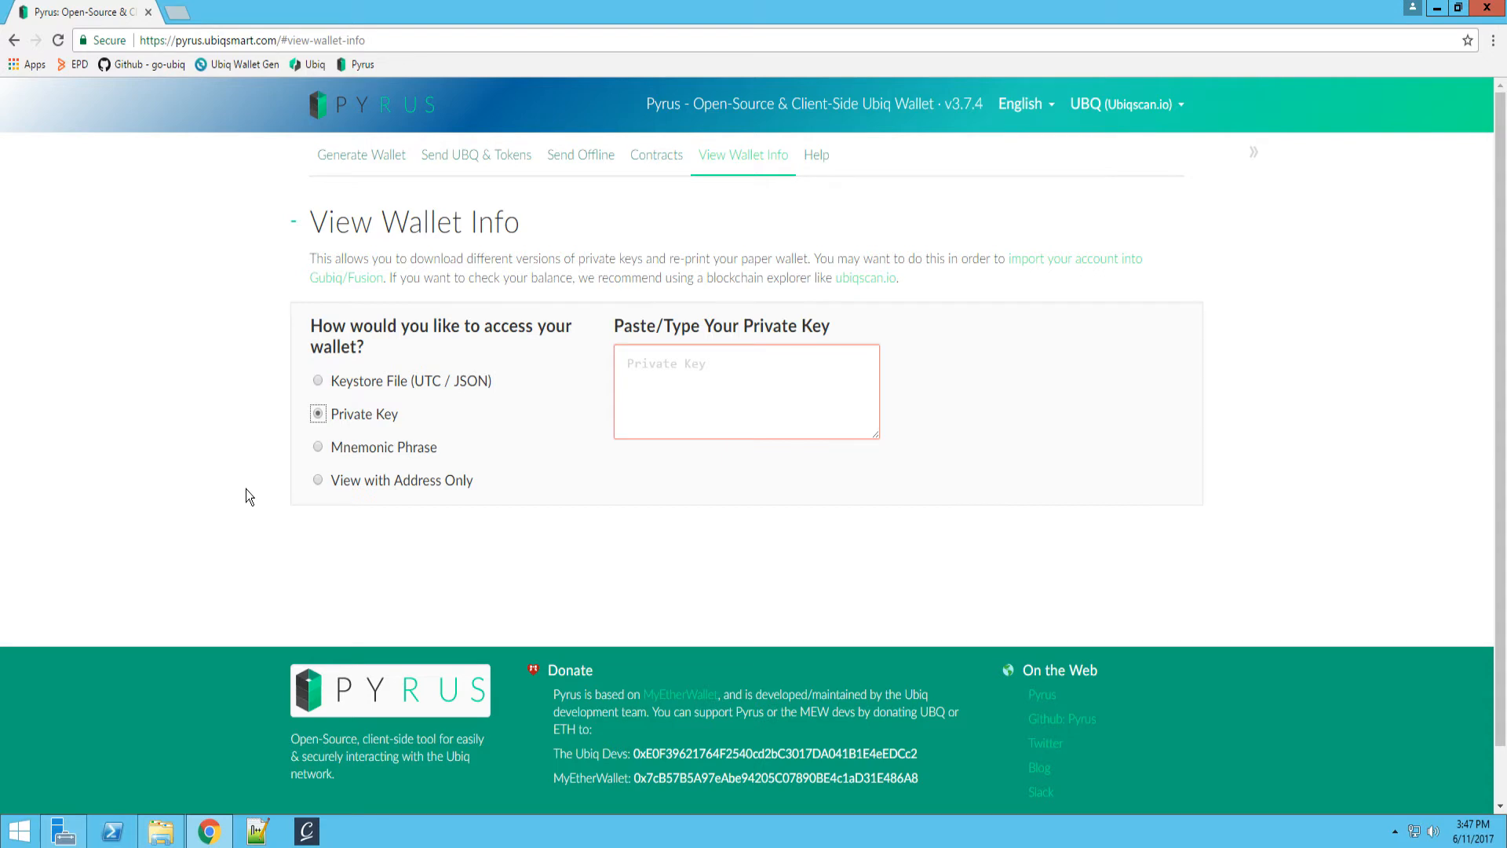
pyautogui.click(318, 447)
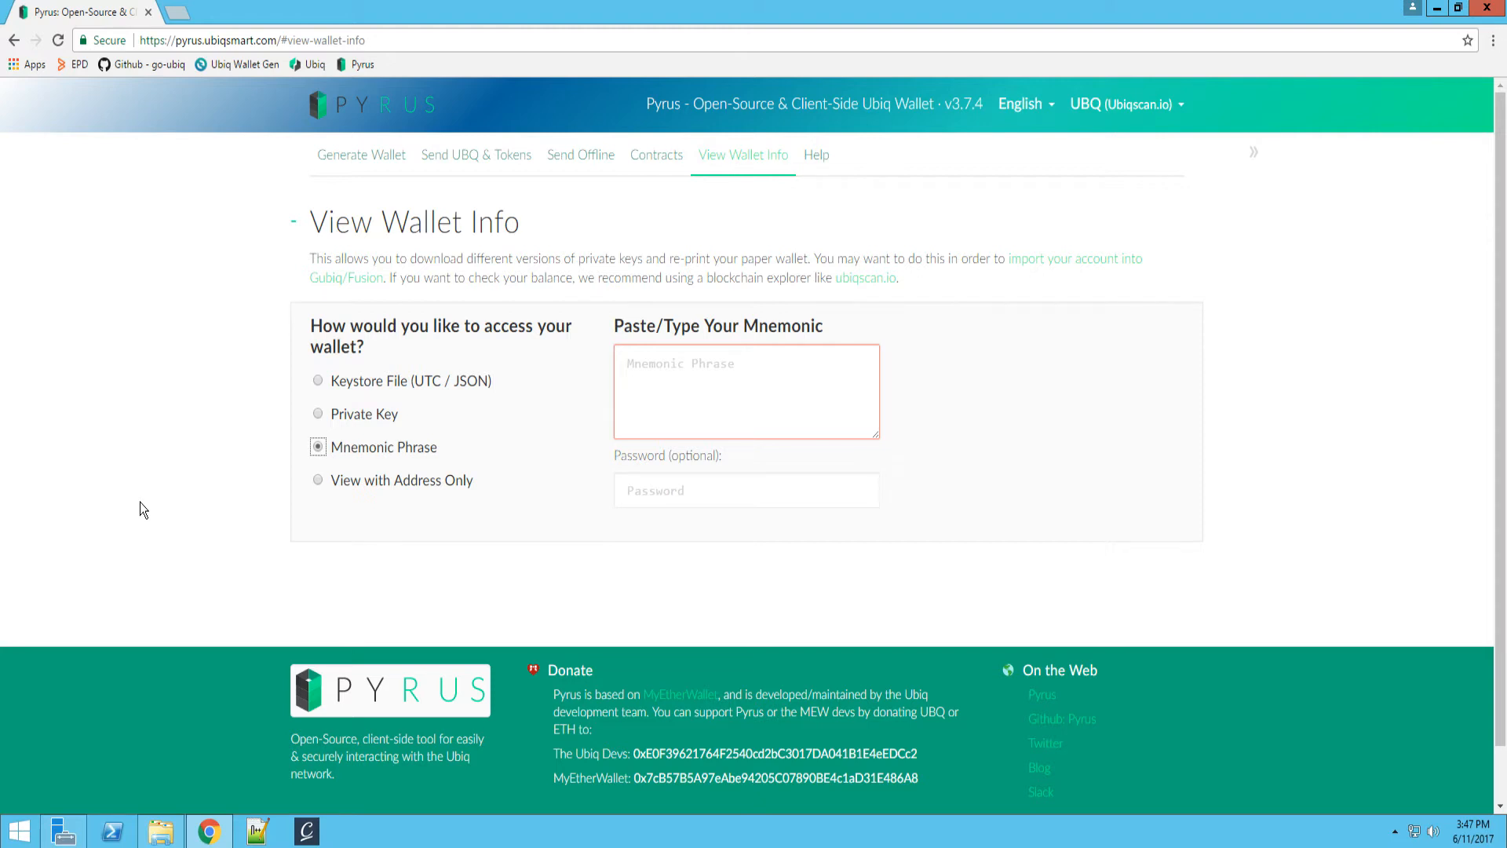
pyautogui.click(727, 384)
pyautogui.write('Boat Car Keyboard')
pyautogui.press('BackSpace')
pyautogui.press('BackSpace')
pyautogui.press('BackSpace')
pyautogui.press('BackSpace')
pyautogui.press('BackSpace')
pyautogui.press('BackSpace')
pyautogui.press('BackSpace')
pyautogui.press('BackSpace')
pyautogui.press('BackSpace')
pyautogui.press('BackSpace')
pyautogui.press('BackSpace')
pyautogui.press('BackSpace')
pyautogui.press('BackSpace')
pyautogui.press('BackSpace')
pyautogui.press('BackSpace')
pyautogui.press('BackSpace')
pyautogui.click(320, 480)
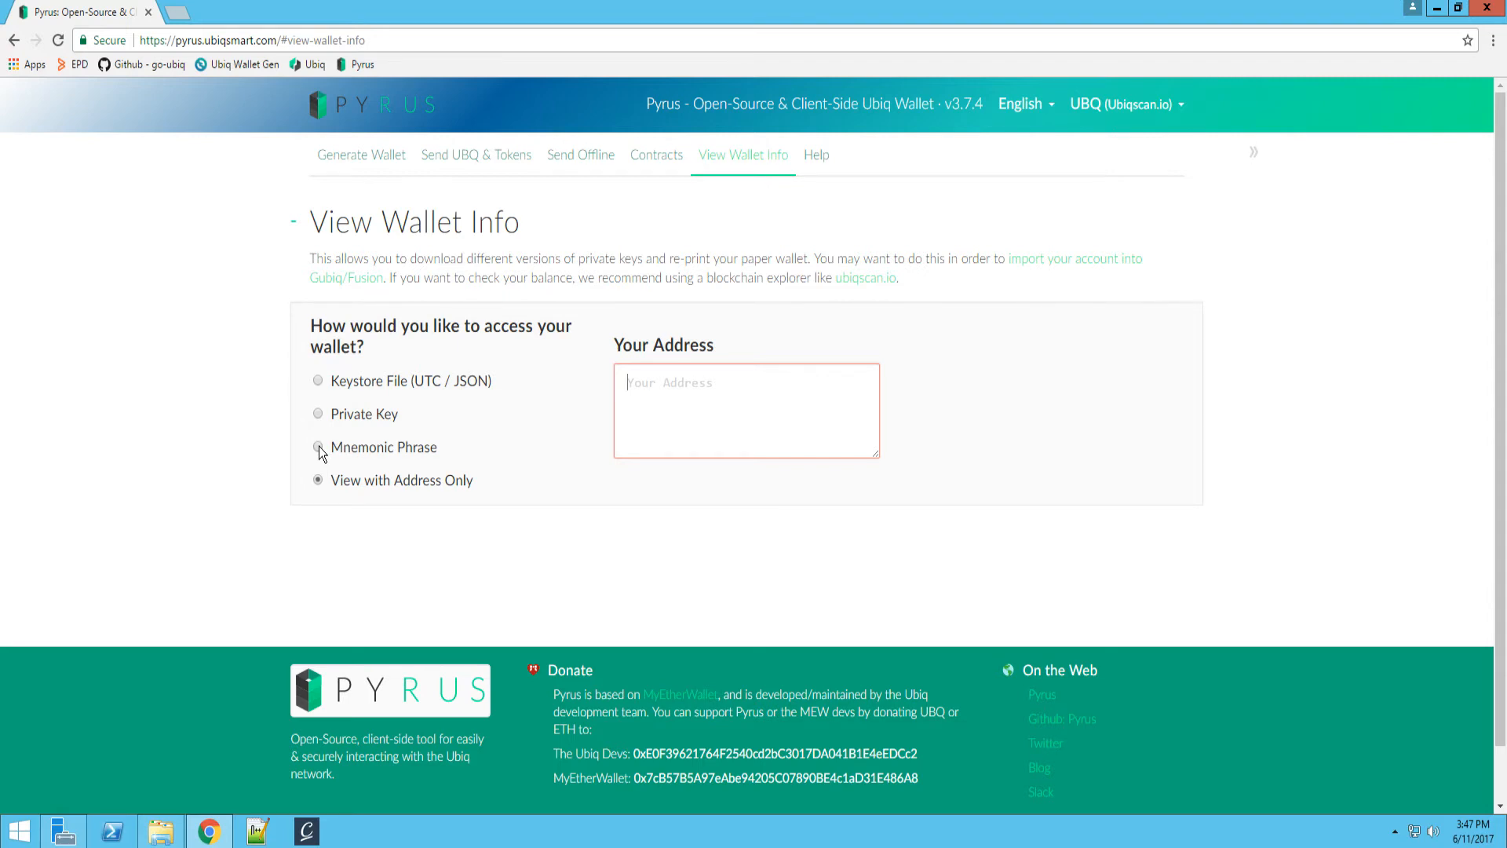
# Choose Keystore File access and load the UTC--2017-06-11T19-38-32 wallet file from the Downloads folder.
pyautogui.click(318, 381)
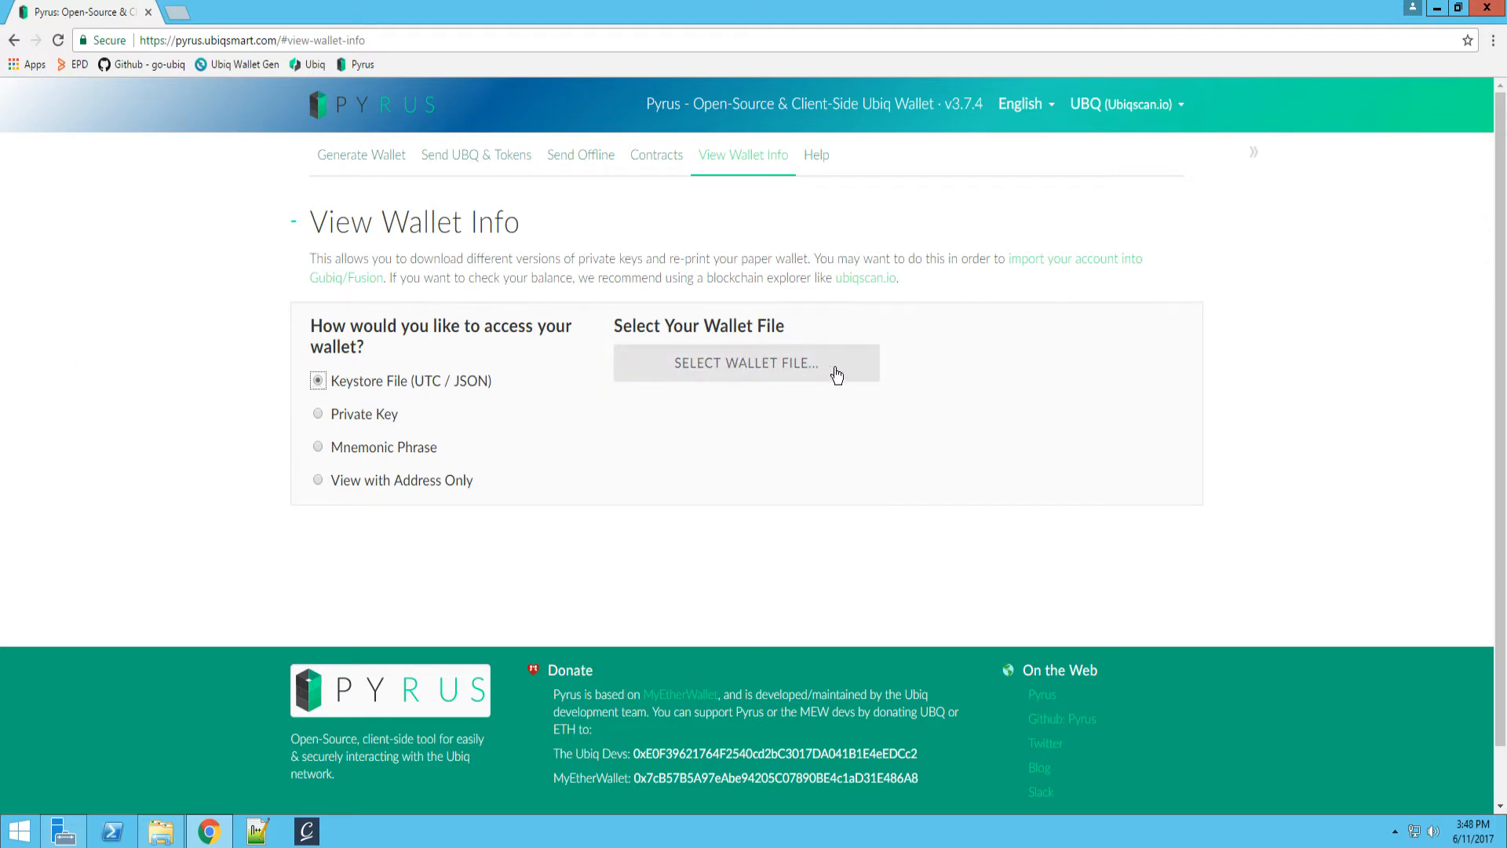
pyautogui.click(733, 376)
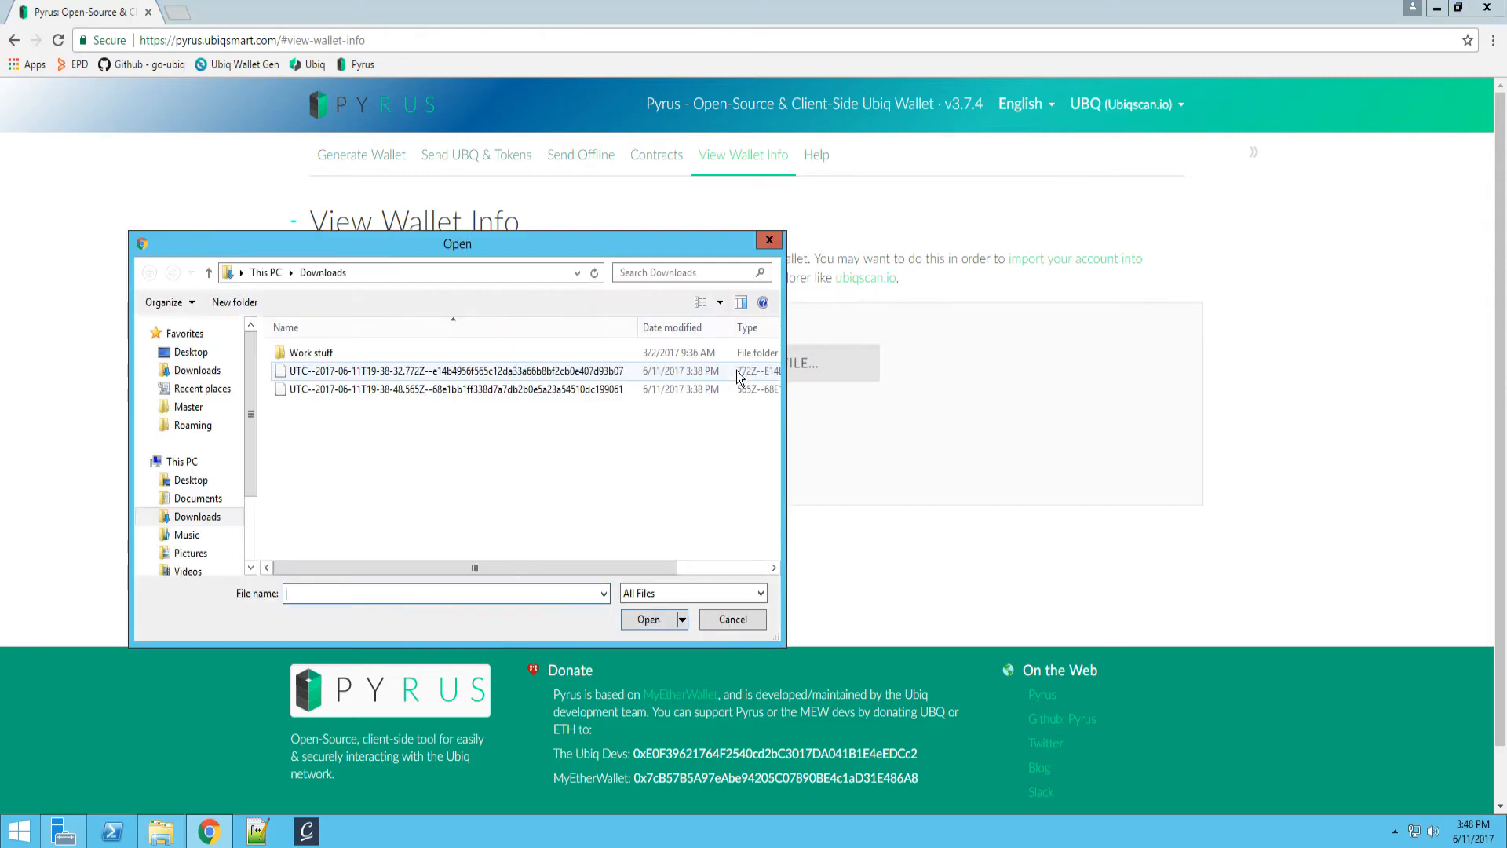
pyautogui.click(374, 372)
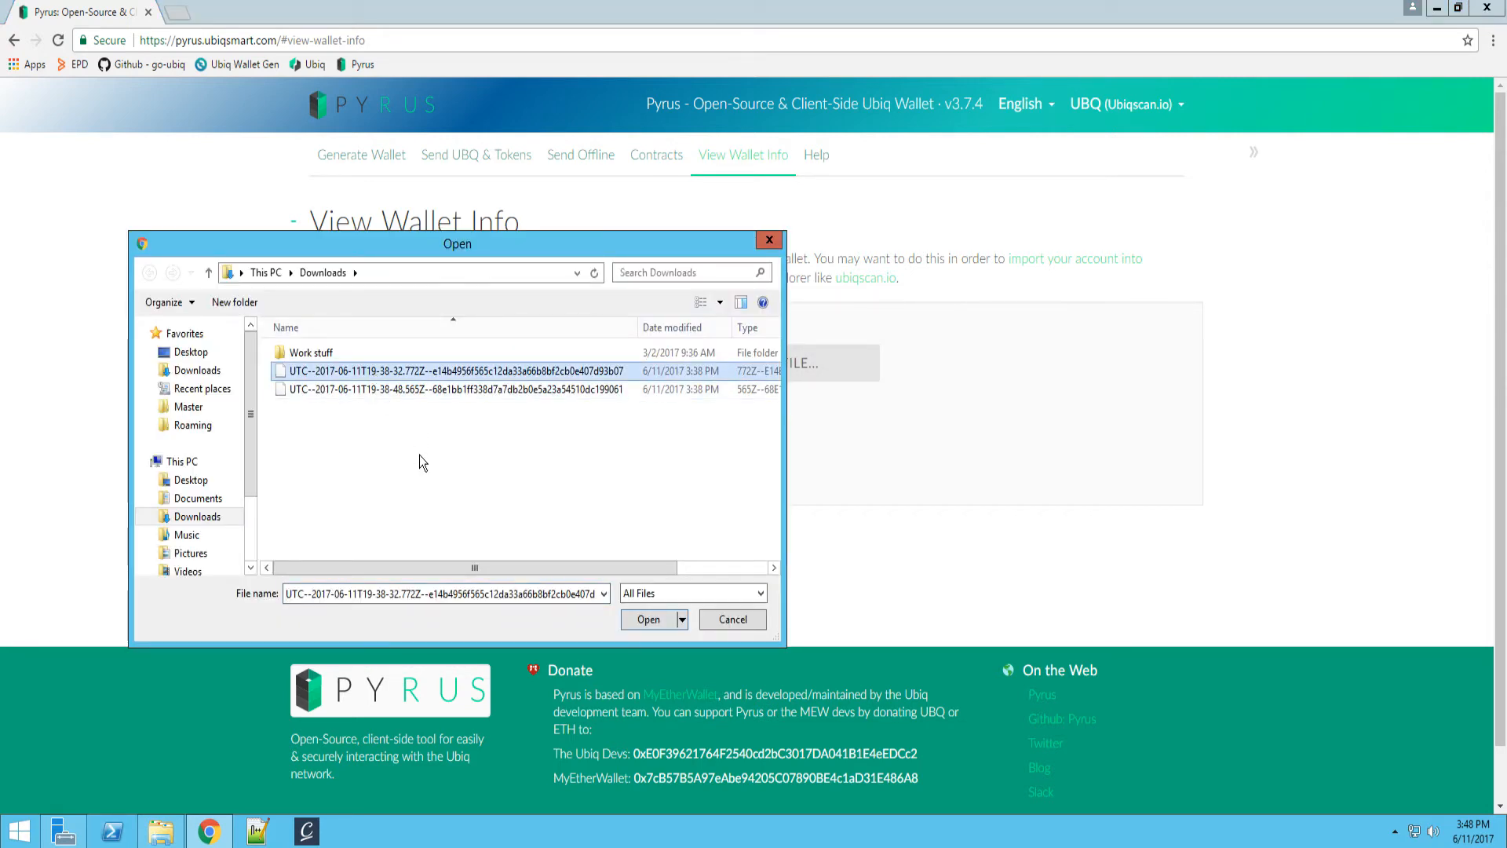
pyautogui.click(647, 620)
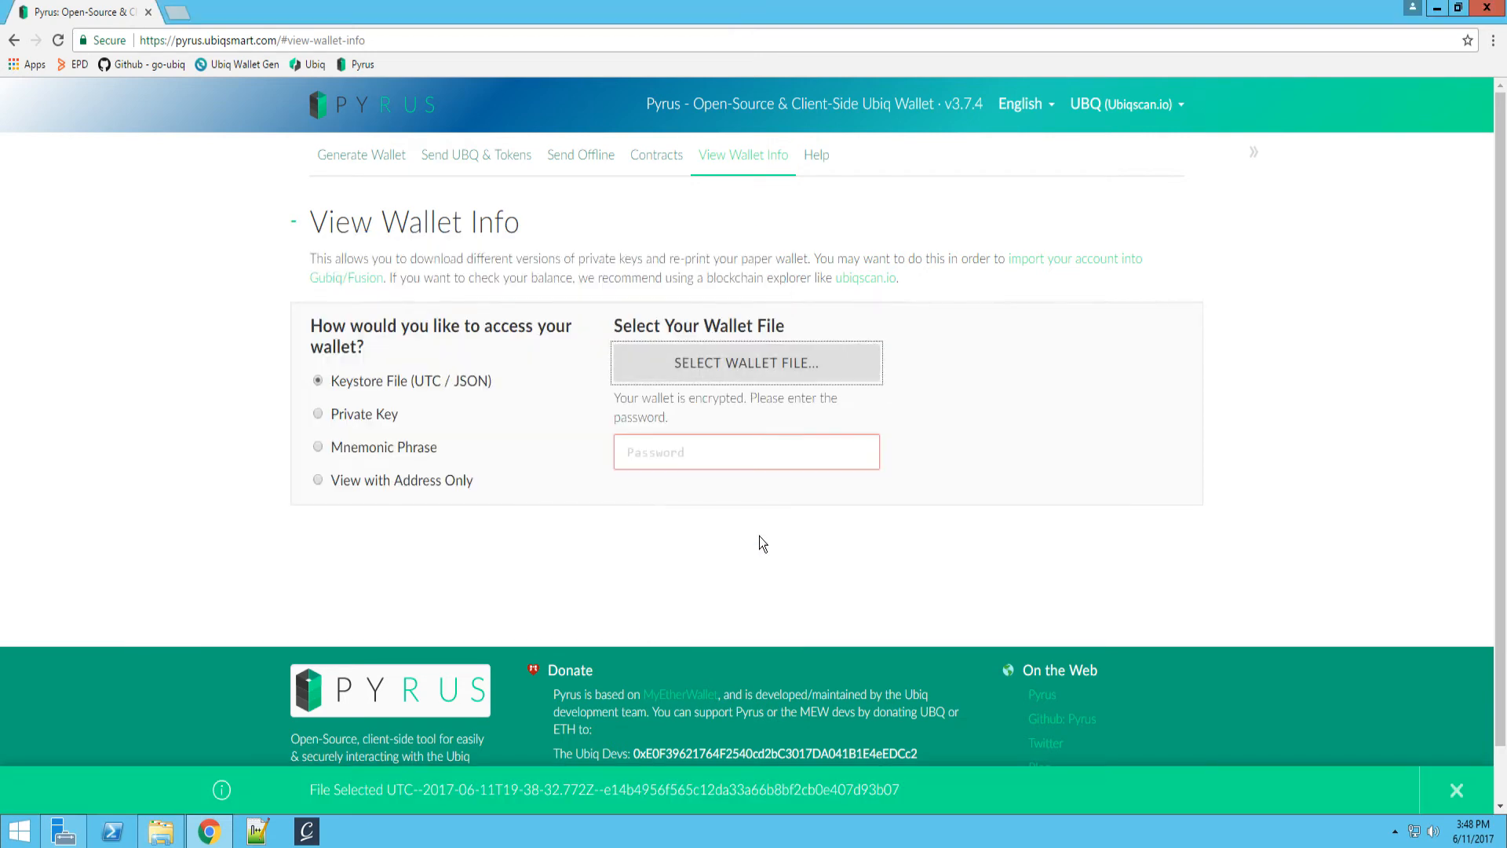
# Try to unlock the selected keystore file by entering the wallet password.
pyautogui.click(655, 461)
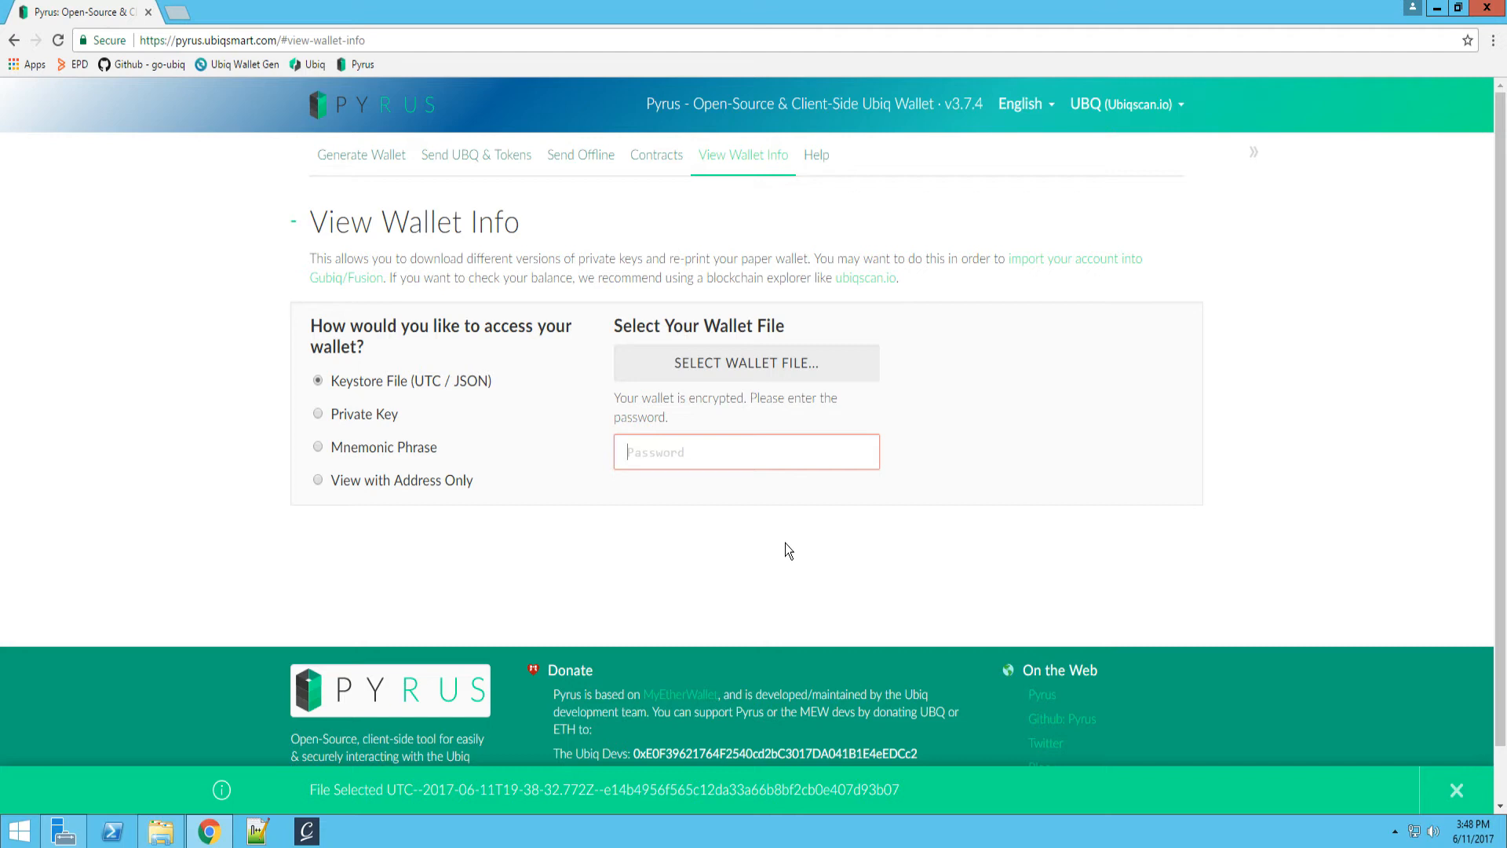
pyautogui.write('•••••••••••••')
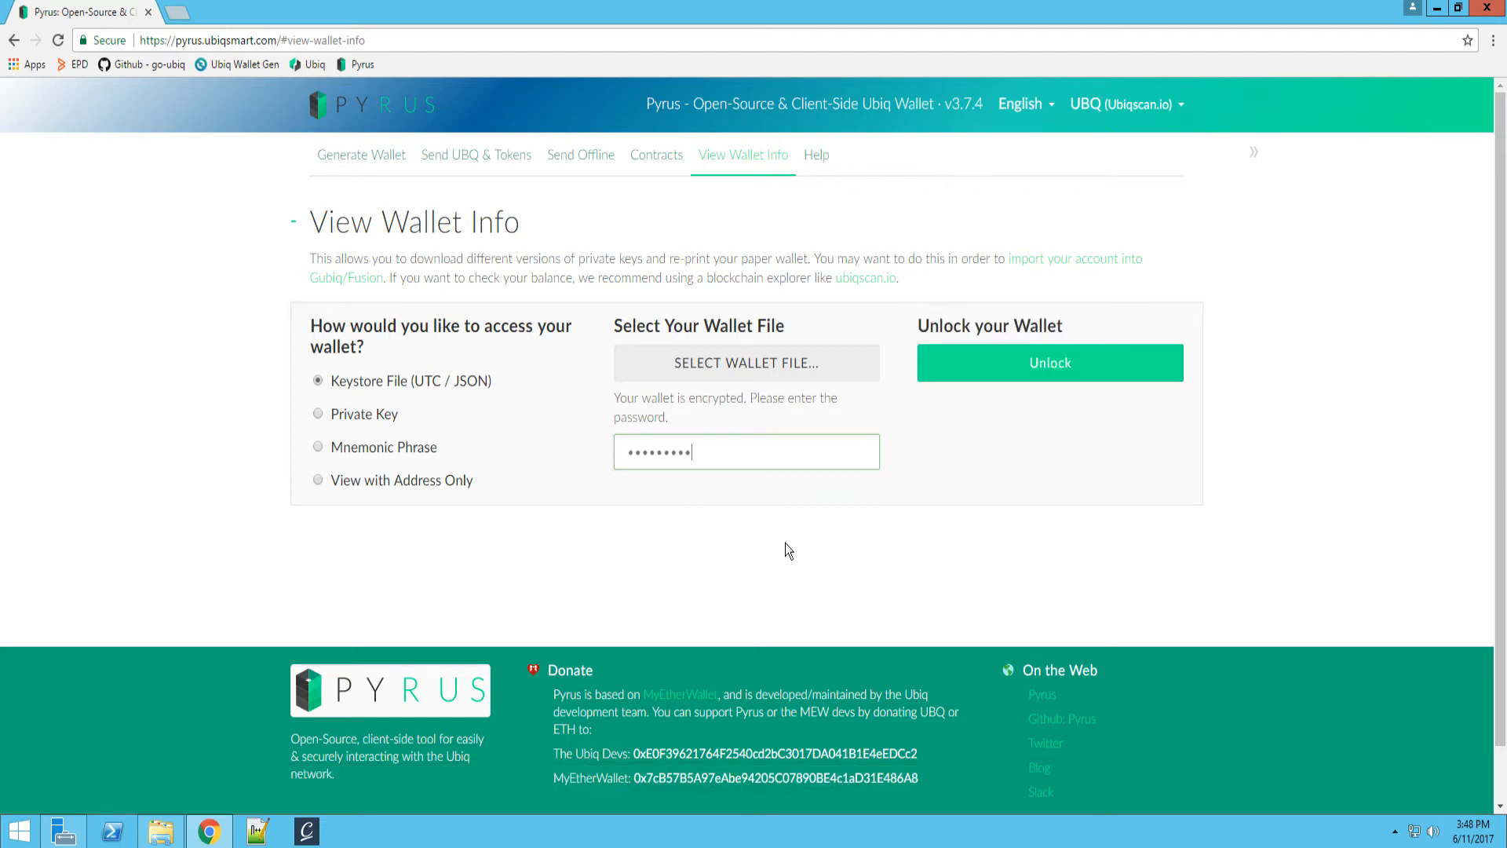
pyautogui.click(1047, 371)
# Replace the entry with the correct wallet password and unlock the wallet.
pyautogui.hotkey('shift', 'Tab')
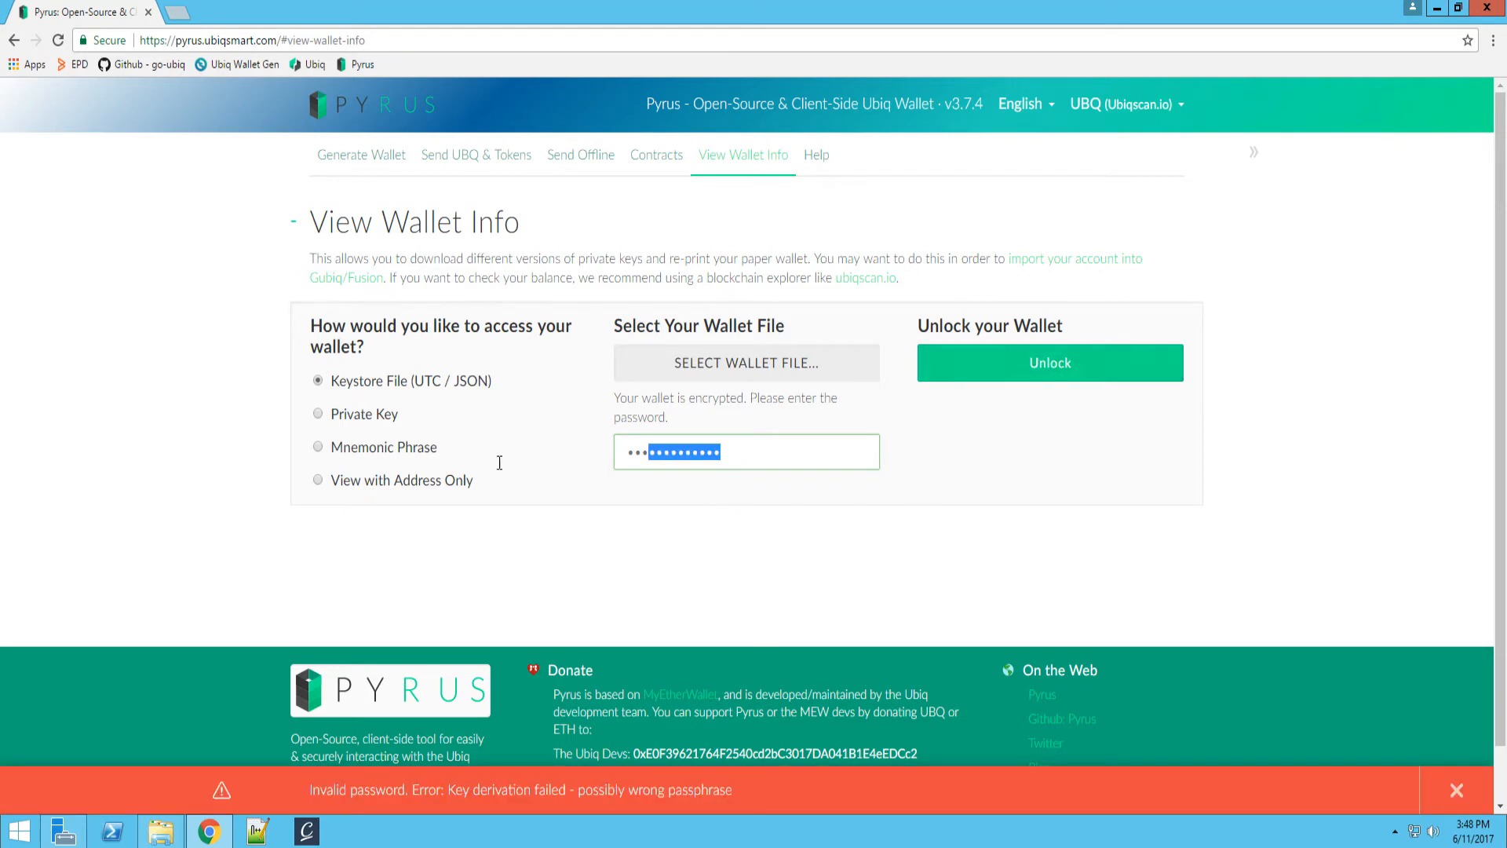
pyautogui.press('BackSpace')
pyautogui.write('••••••••••••')
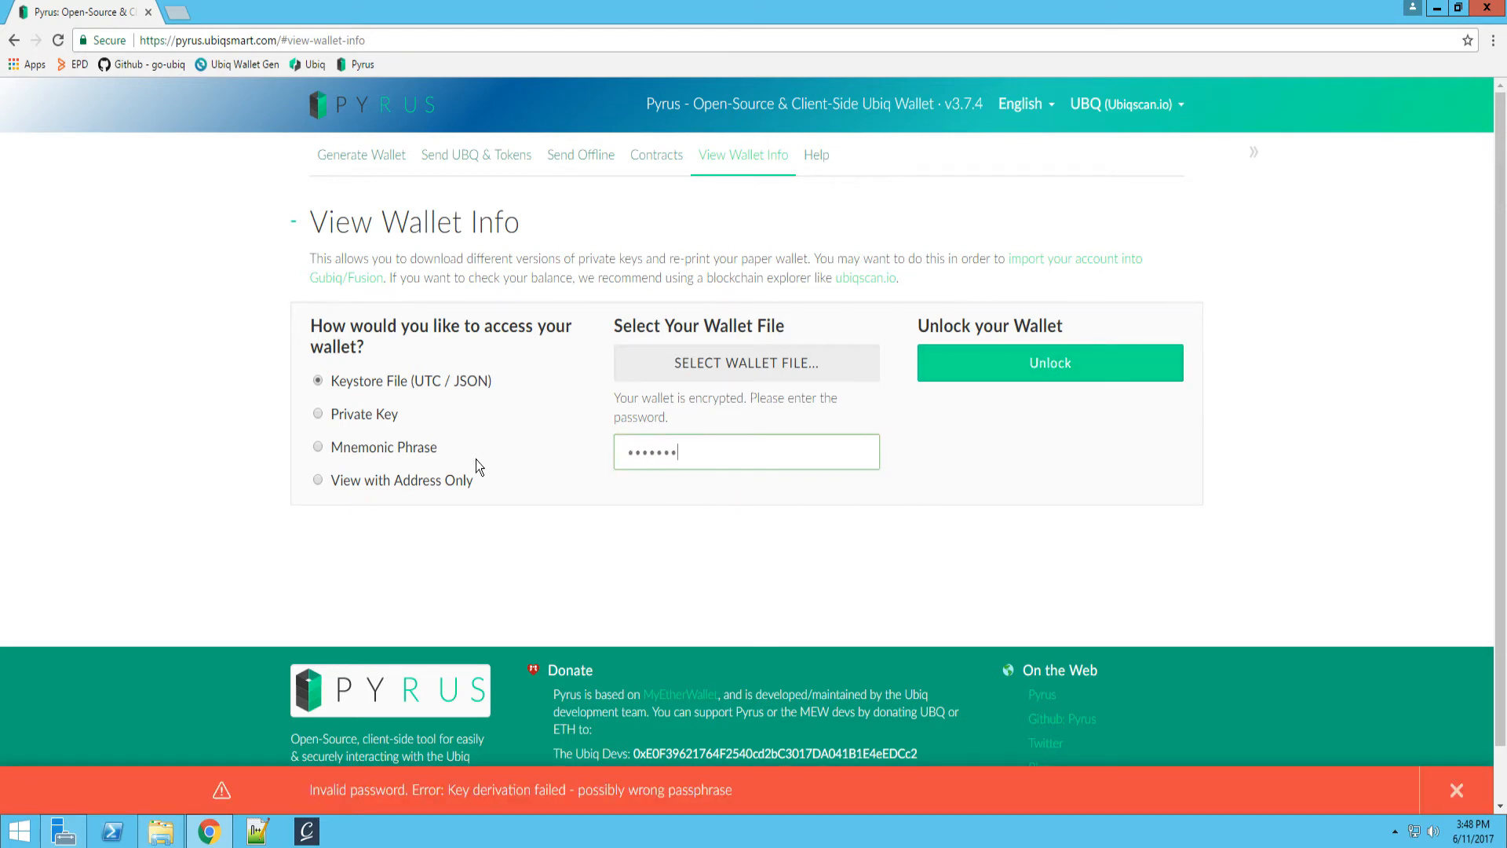
pyautogui.click(1074, 384)
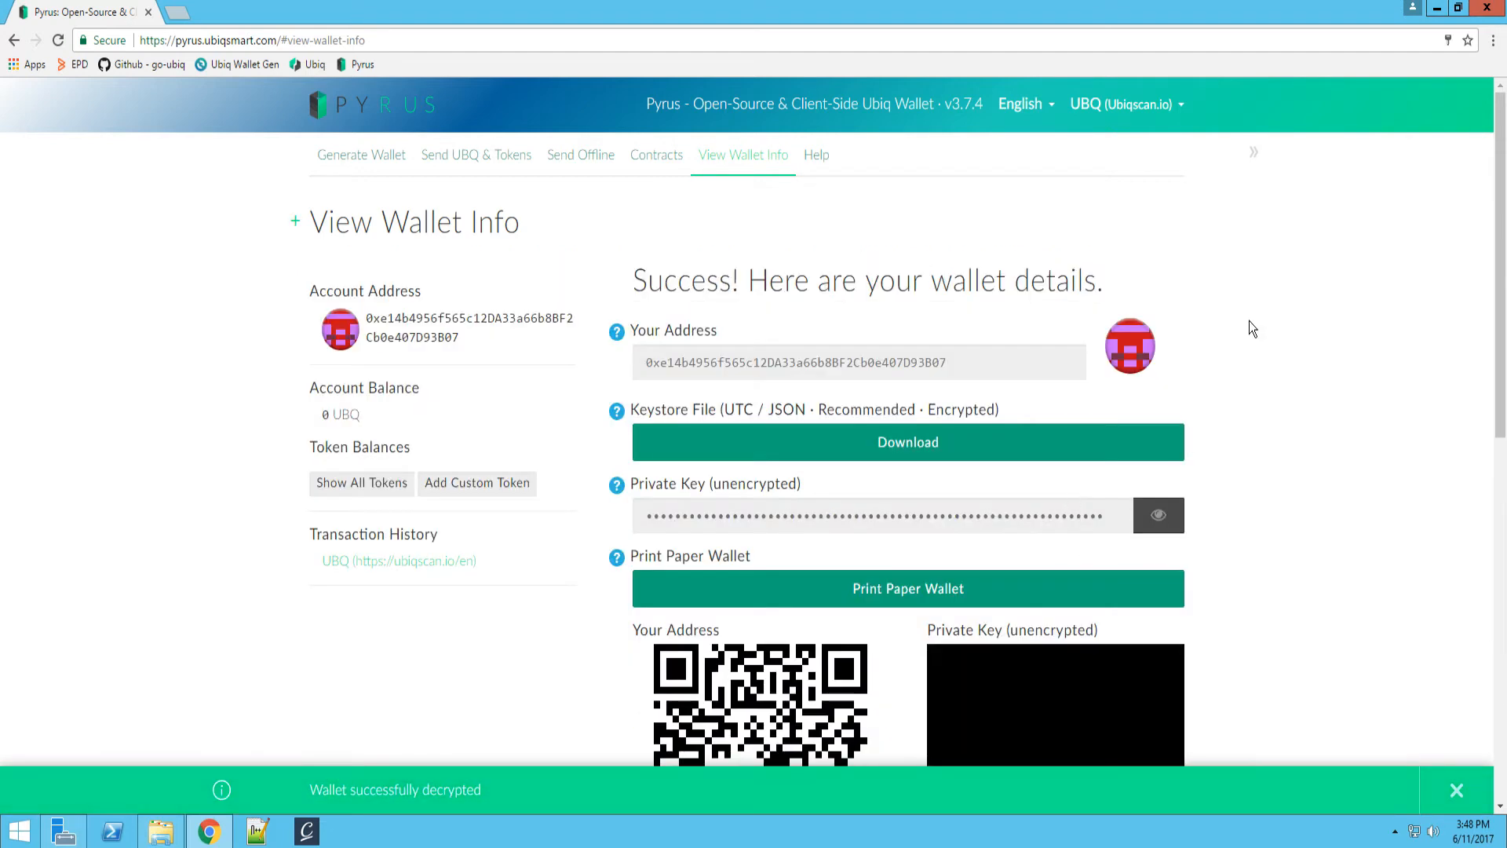
# Examine the unlocked wallet's account balance, account address and unencrypted private key section.
pyautogui.scroll(-1, 1242, 325)
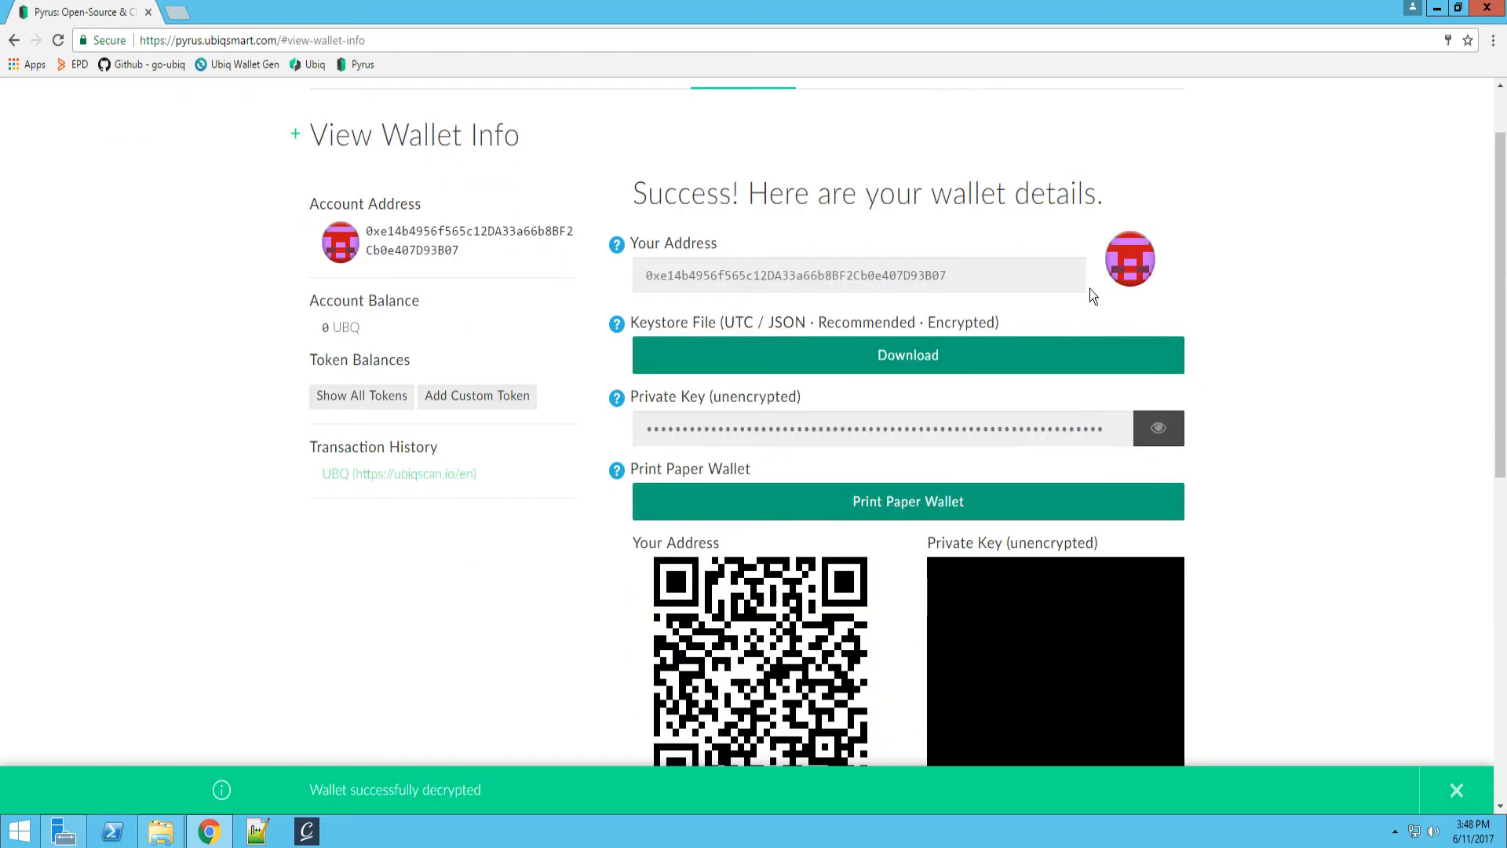
pyautogui.moveTo(366, 328); pyautogui.dragTo(318, 330)
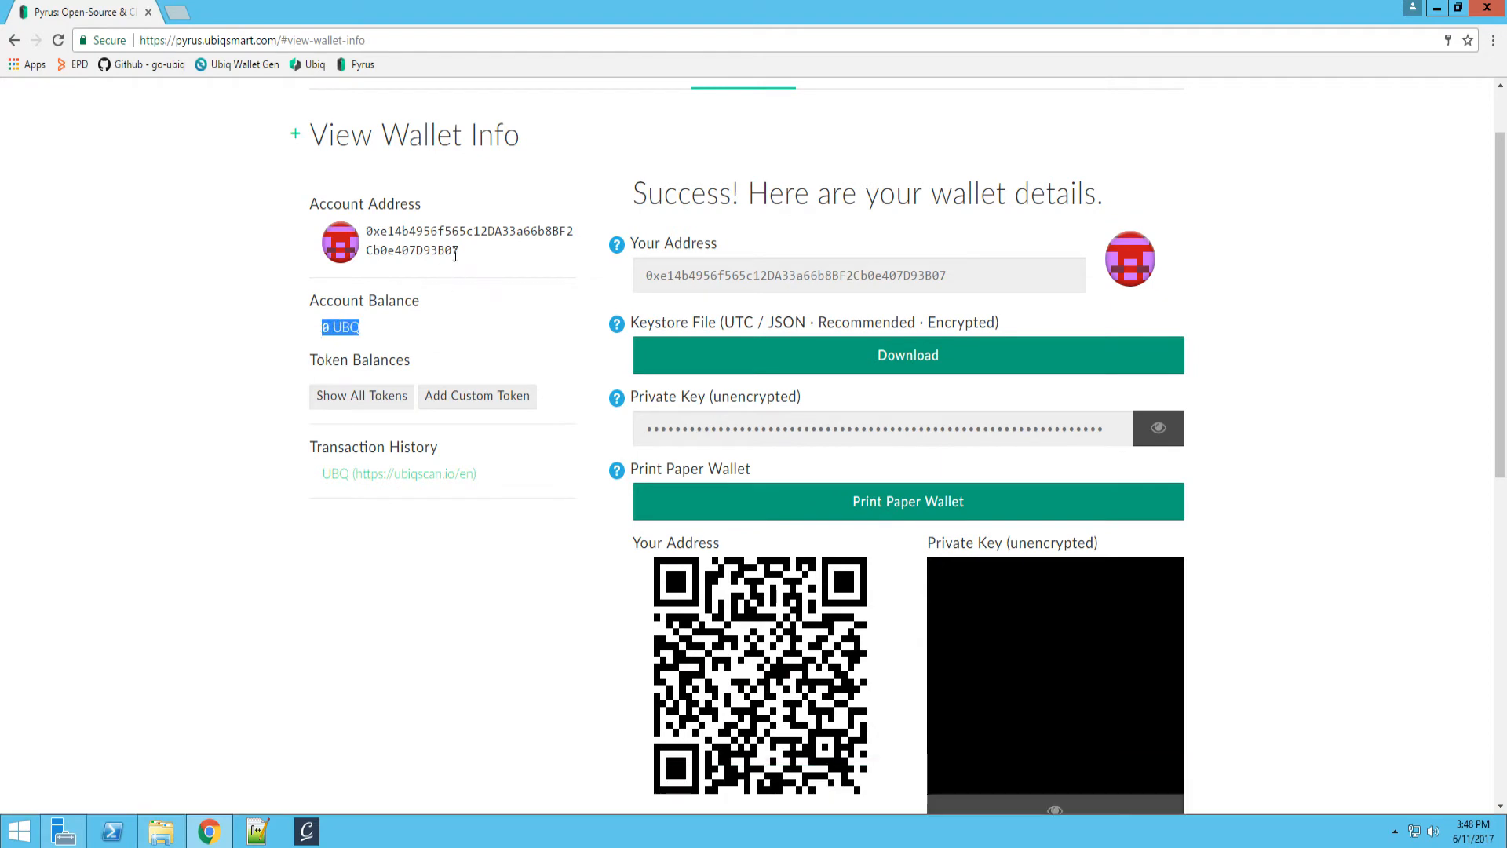
pyautogui.moveTo(463, 250); pyautogui.dragTo(365, 230)
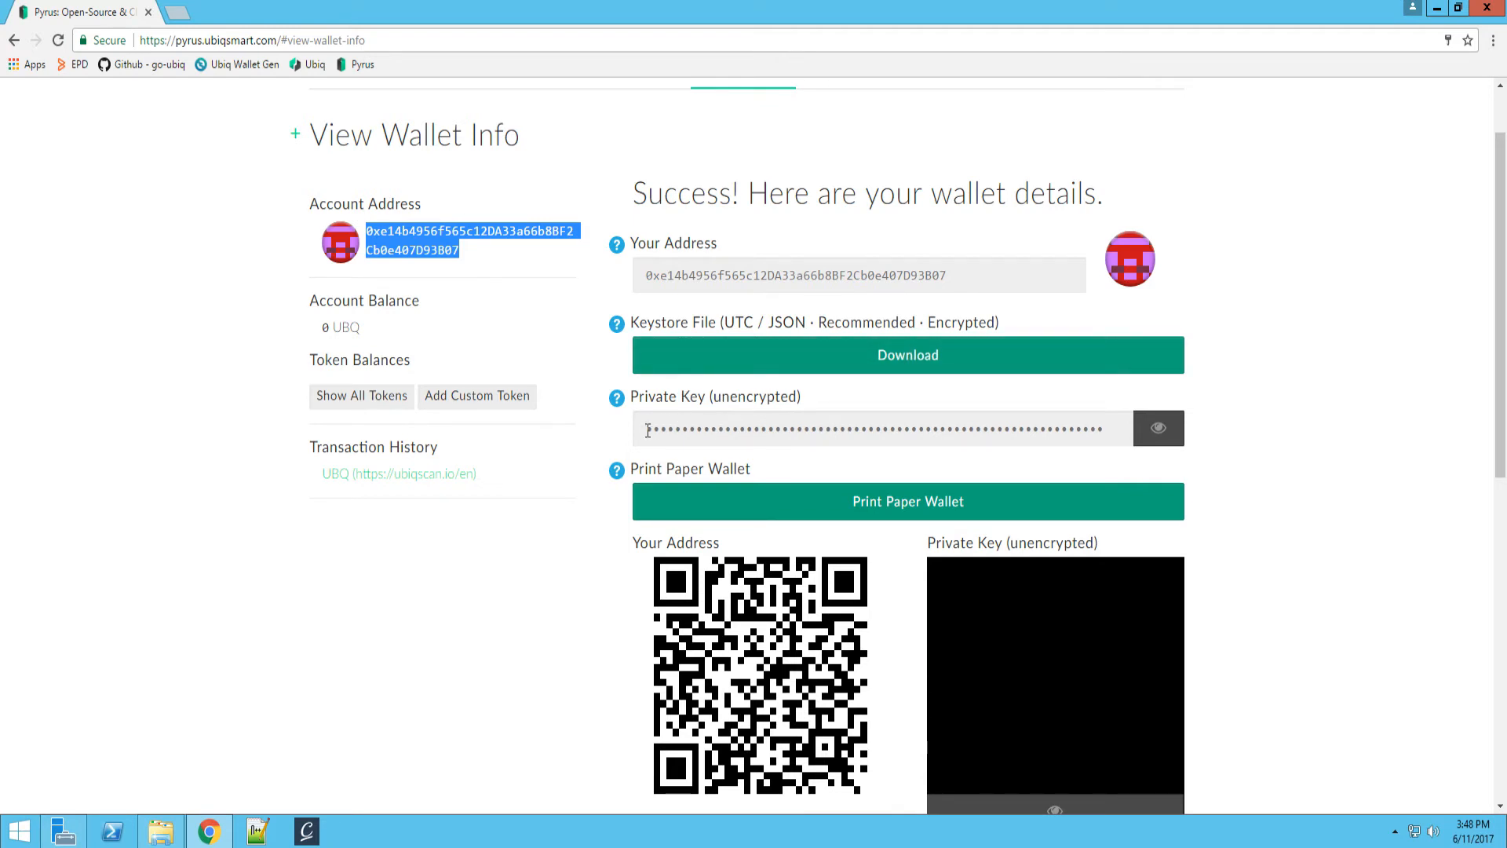
pyautogui.moveTo(821, 398); pyautogui.dragTo(639, 398)
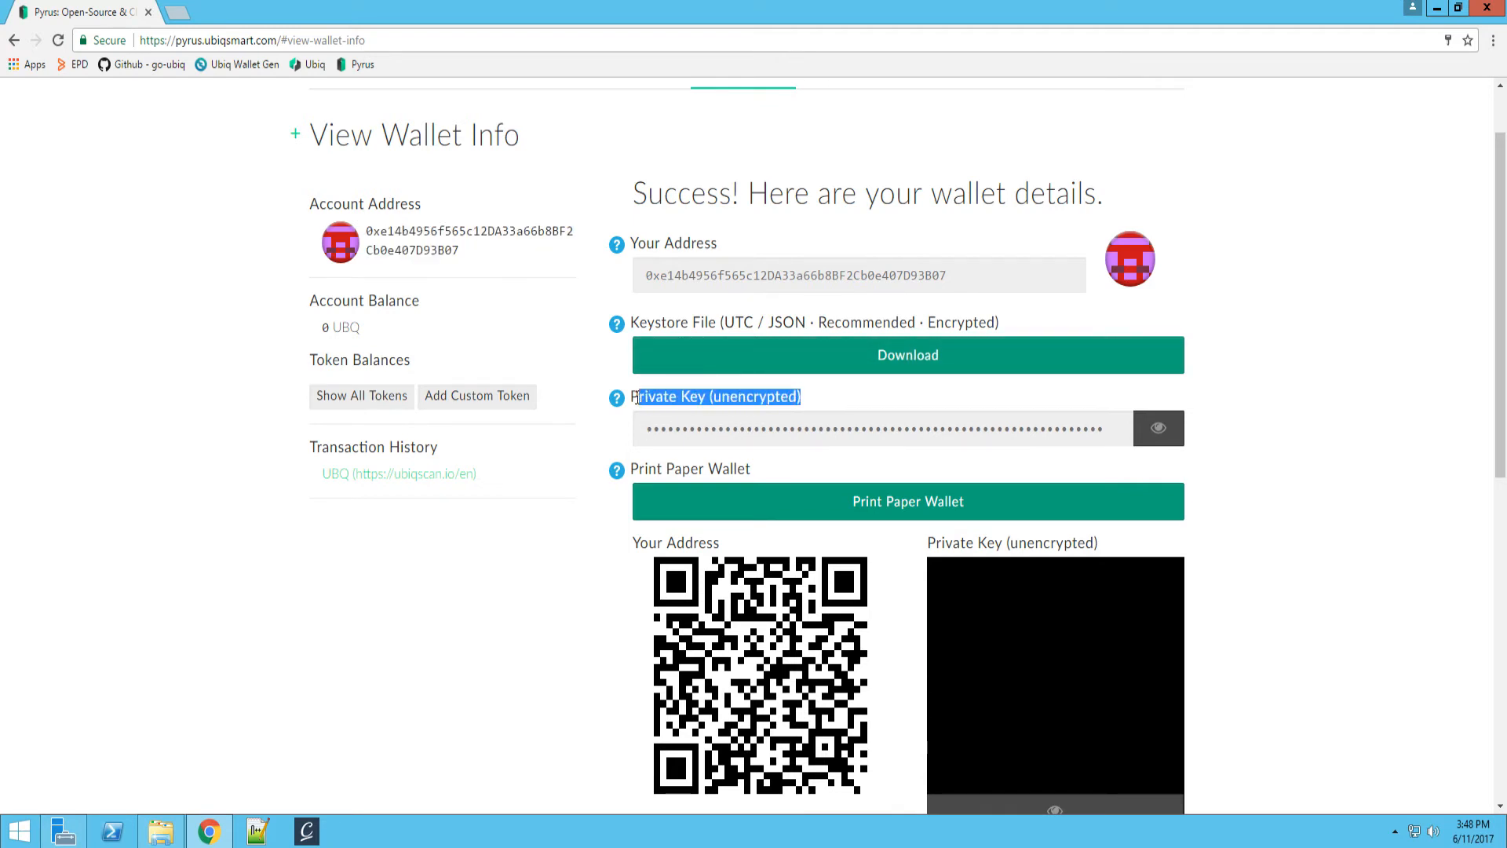
# Reveal the wallet's unencrypted private key and its QR code, and hide them again, twice.
pyautogui.click(1165, 434)
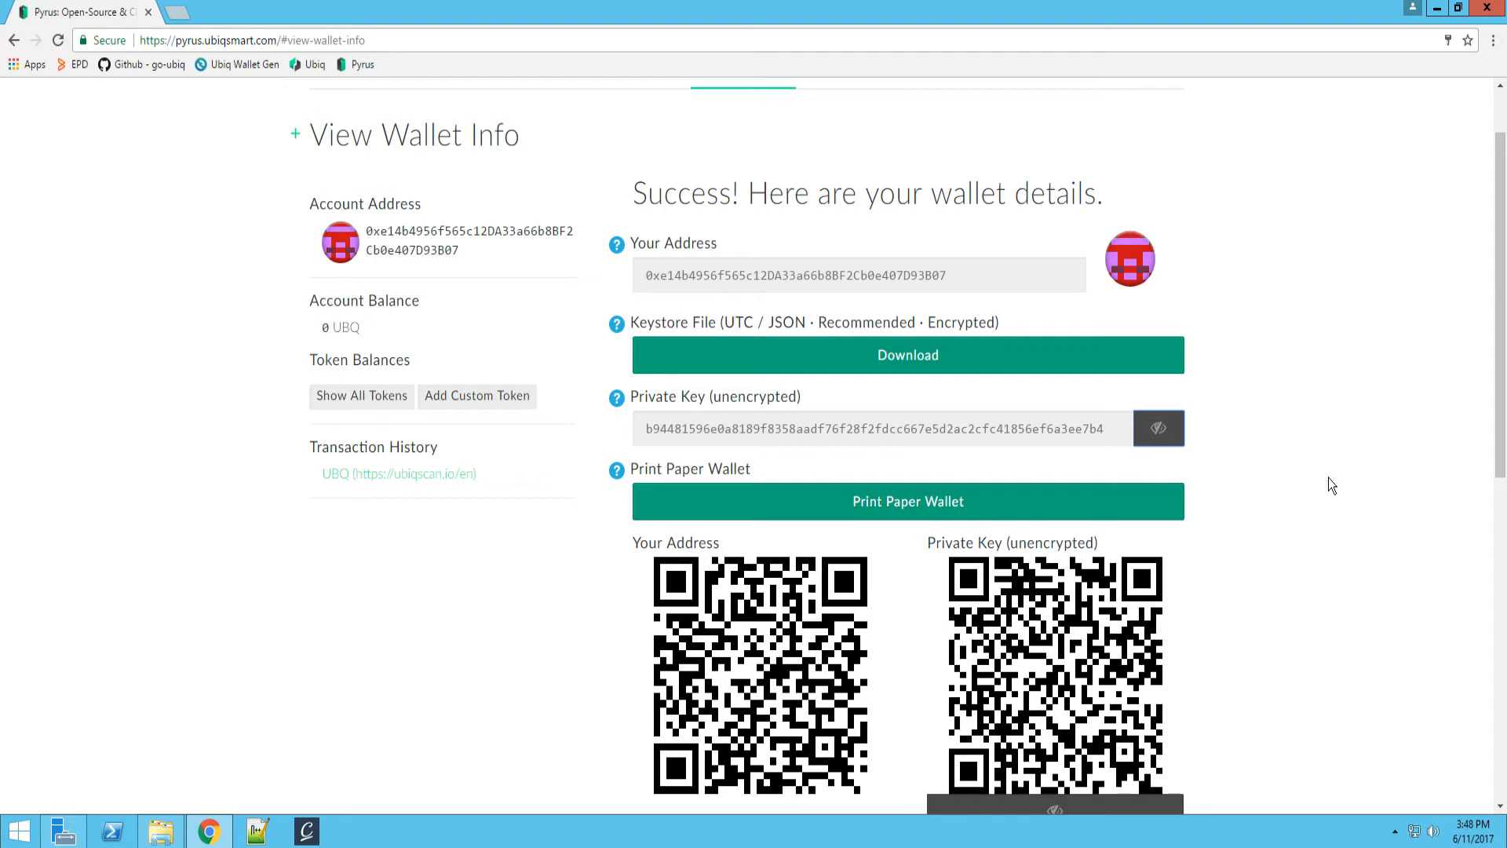
pyautogui.click(1158, 428)
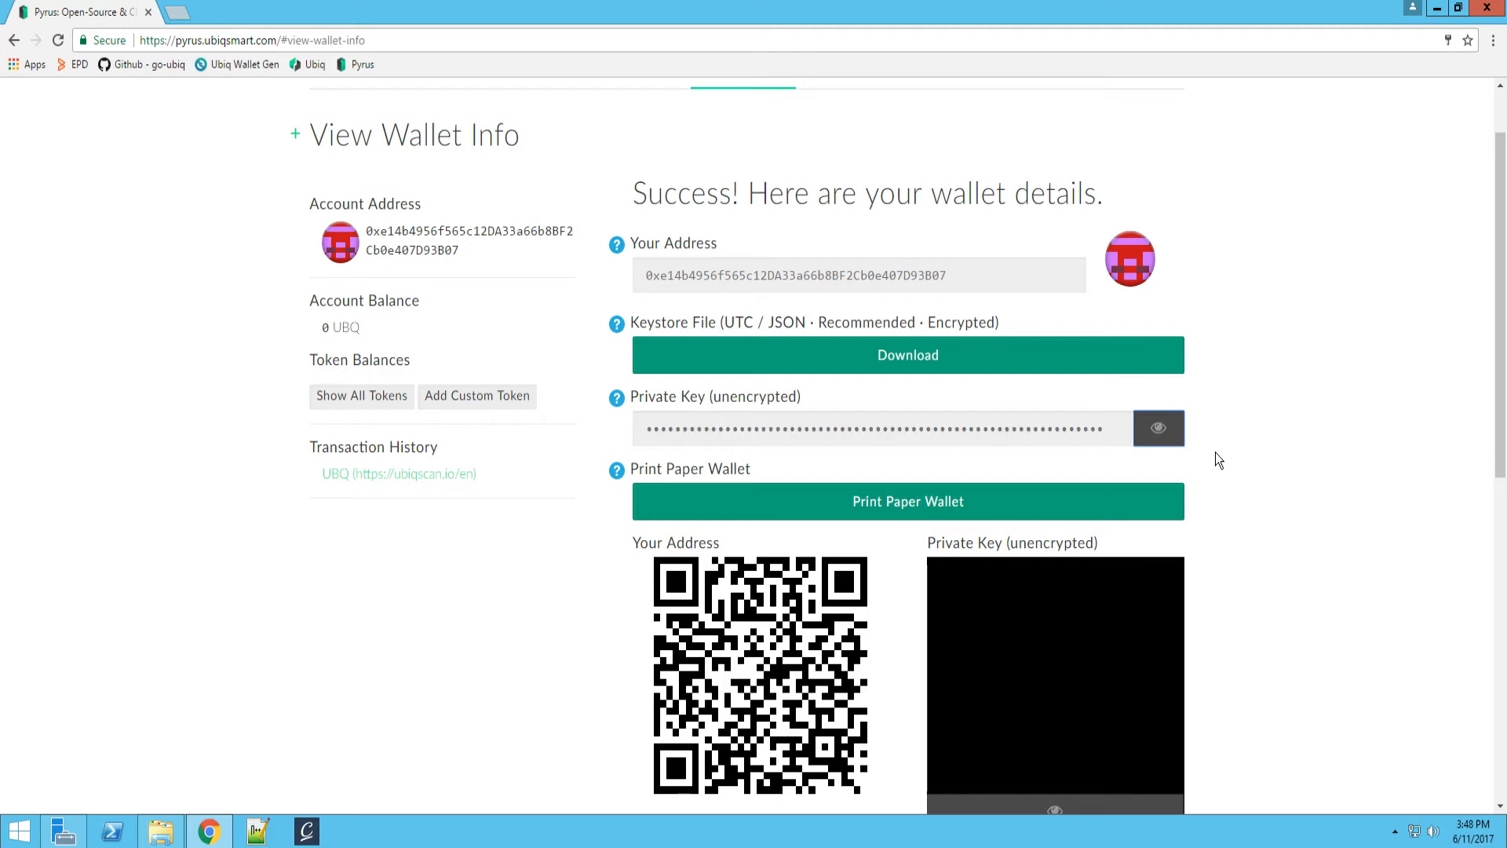
pyautogui.scroll(-1, 1215, 452)
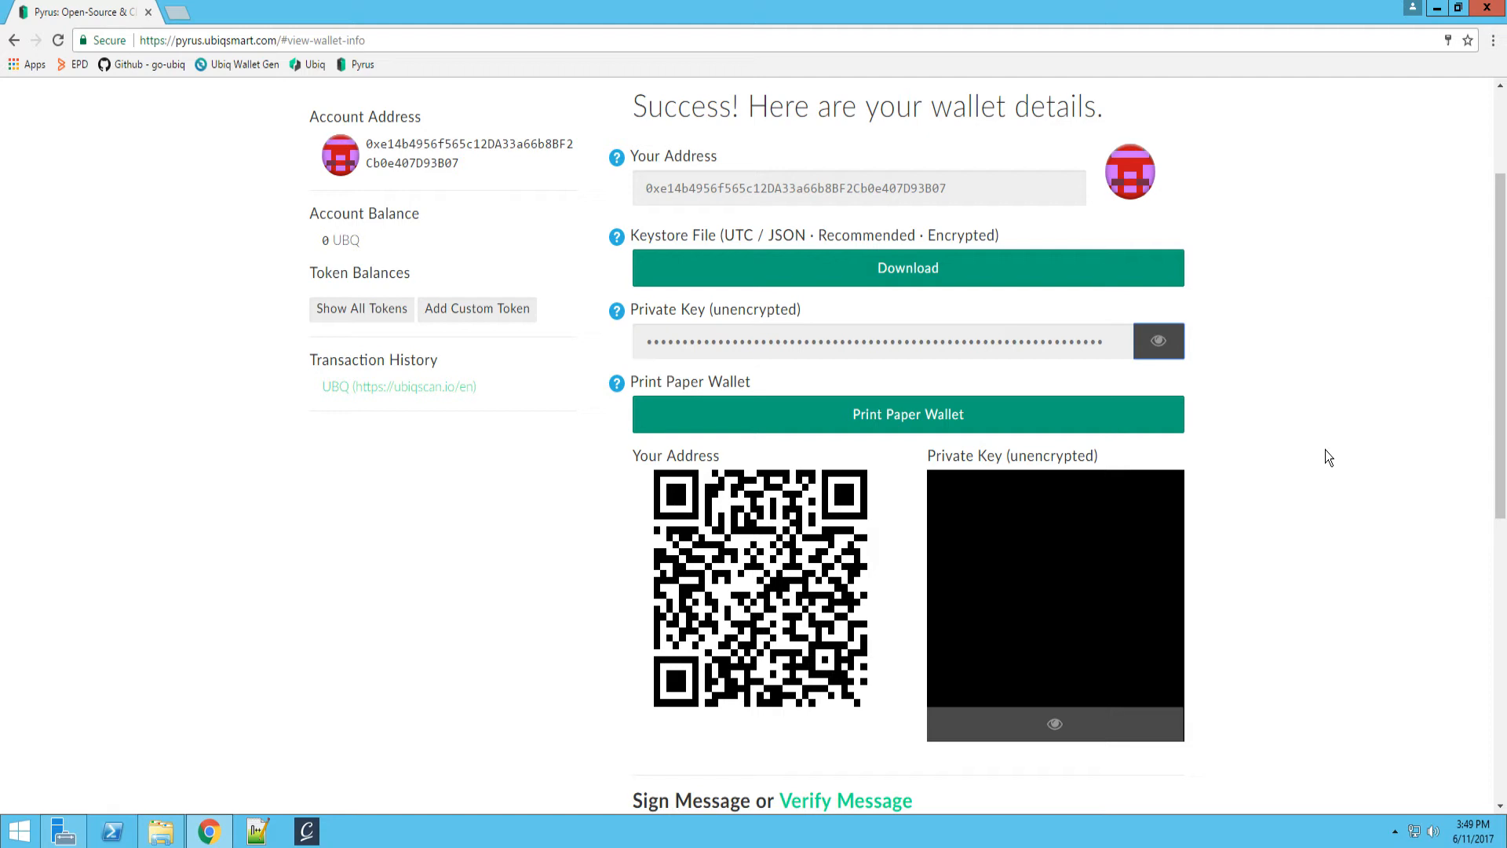
pyautogui.click(1159, 341)
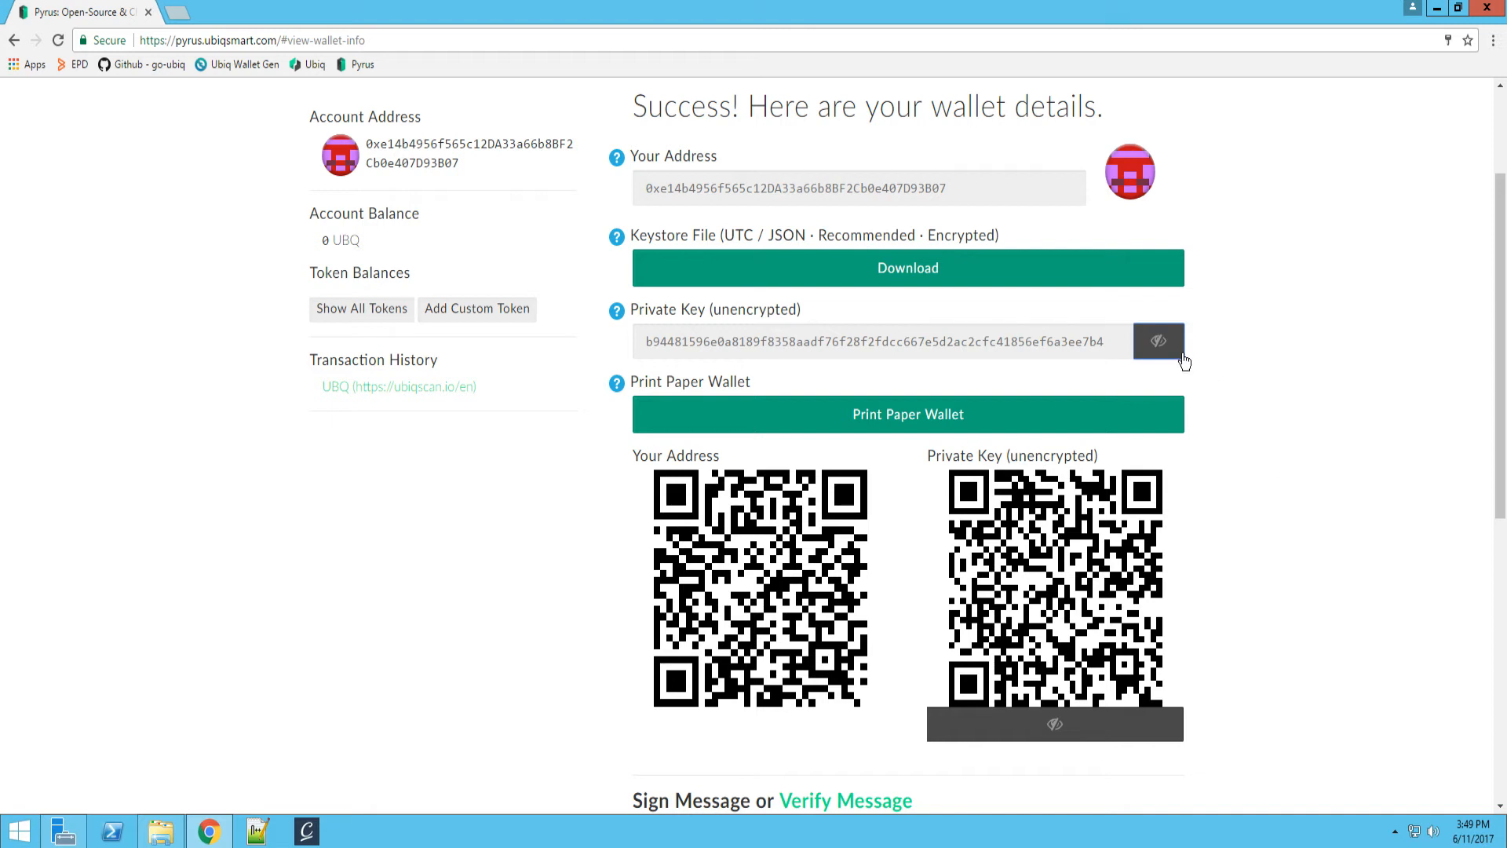
pyautogui.click(1161, 342)
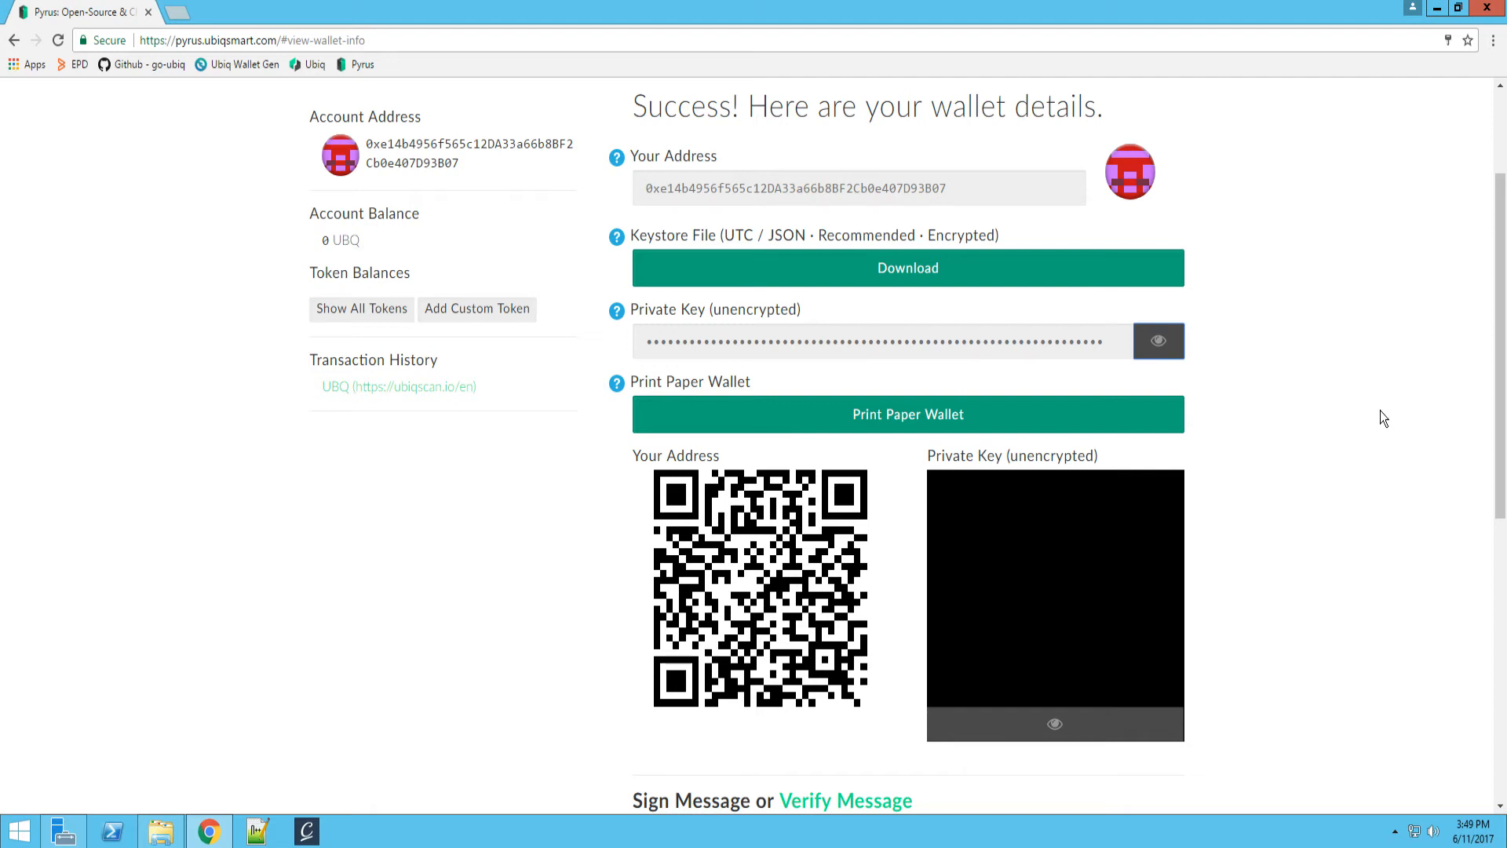
# Highlight the wallet's account address in the wallet details and check the account balance beneath it.
pyautogui.scroll(3, 1405, 369)
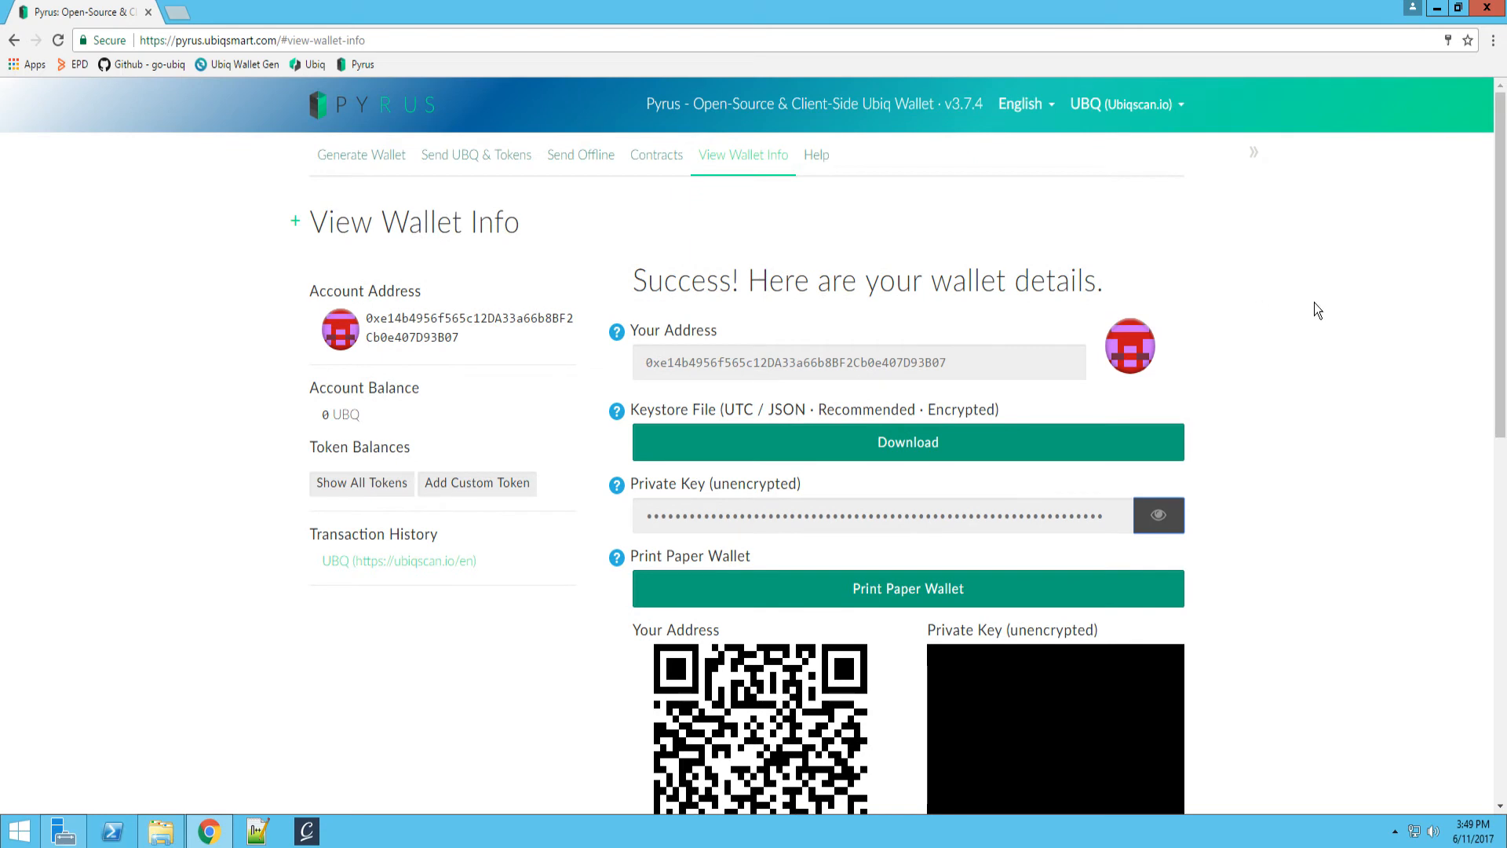
pyautogui.moveTo(968, 357); pyautogui.dragTo(645, 358)
pyautogui.moveTo(492, 335); pyautogui.dragTo(366, 319)
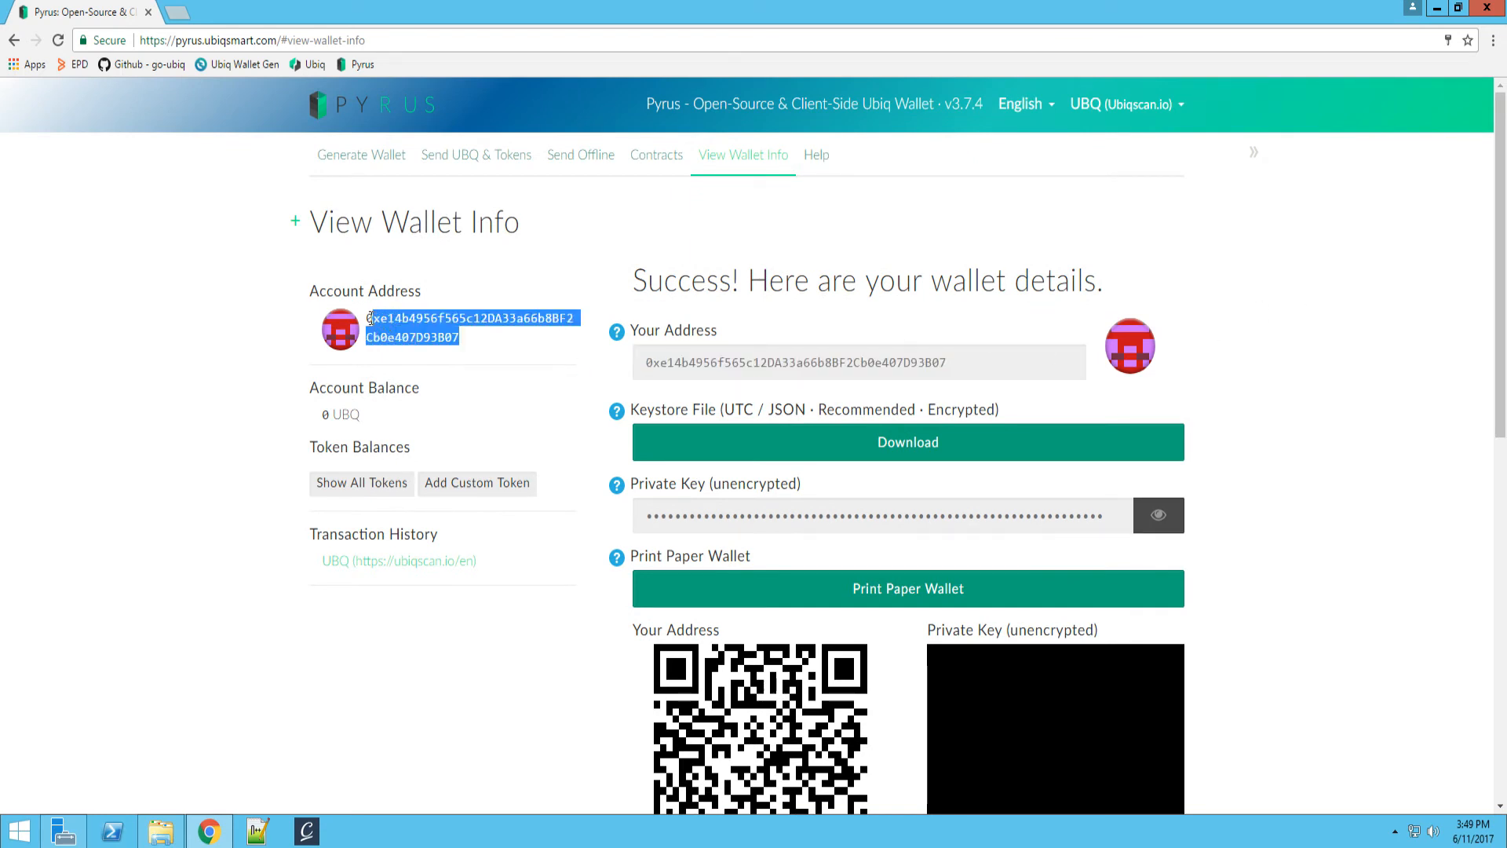
pyautogui.click(365, 422)
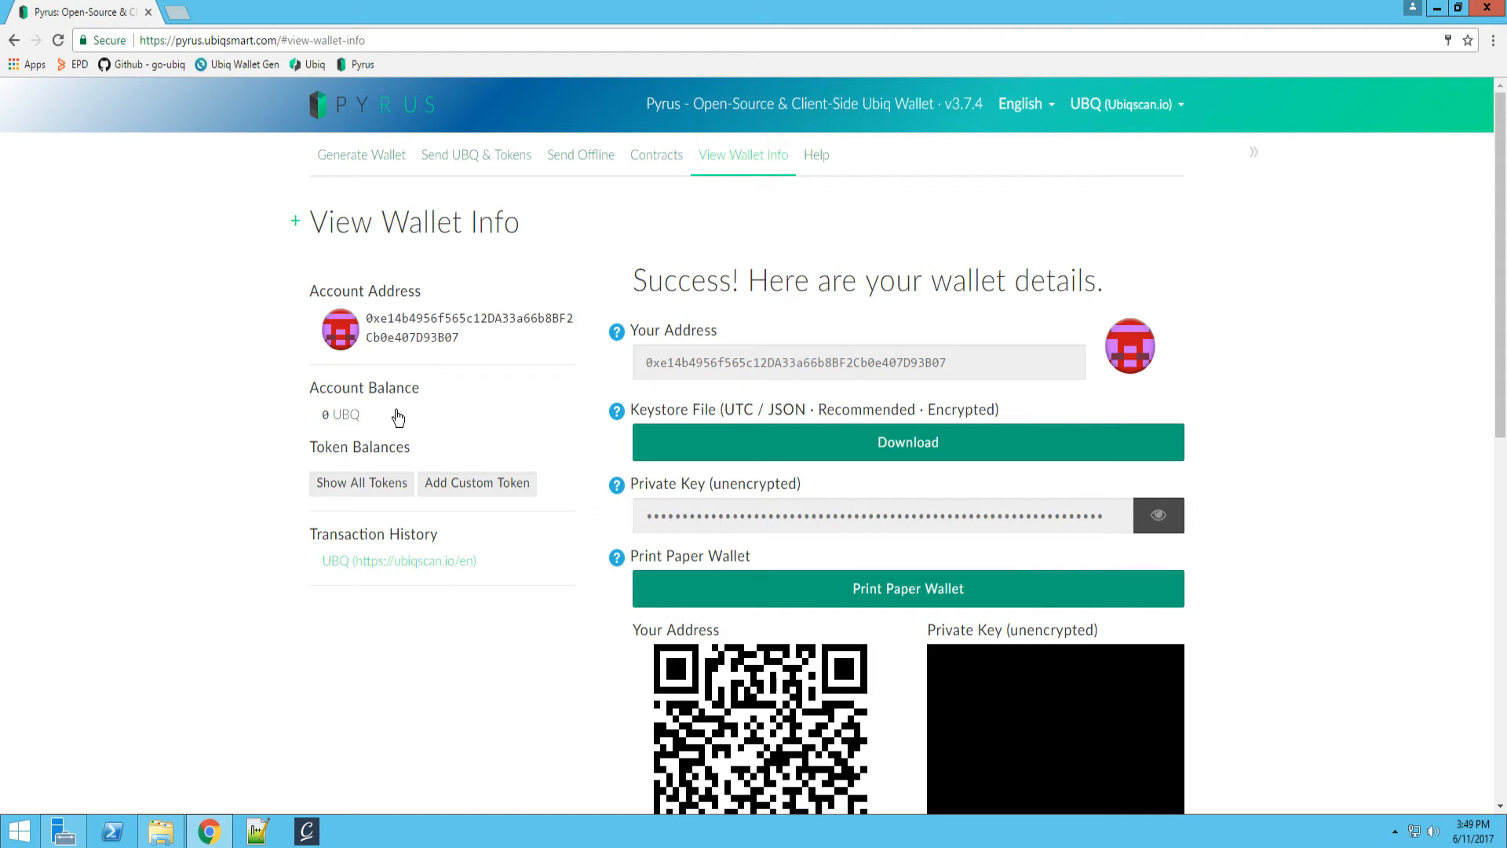
# Open the Add Custom Token form and review its Address, Token Symbol and Decimals fields.
pyautogui.click(479, 493)
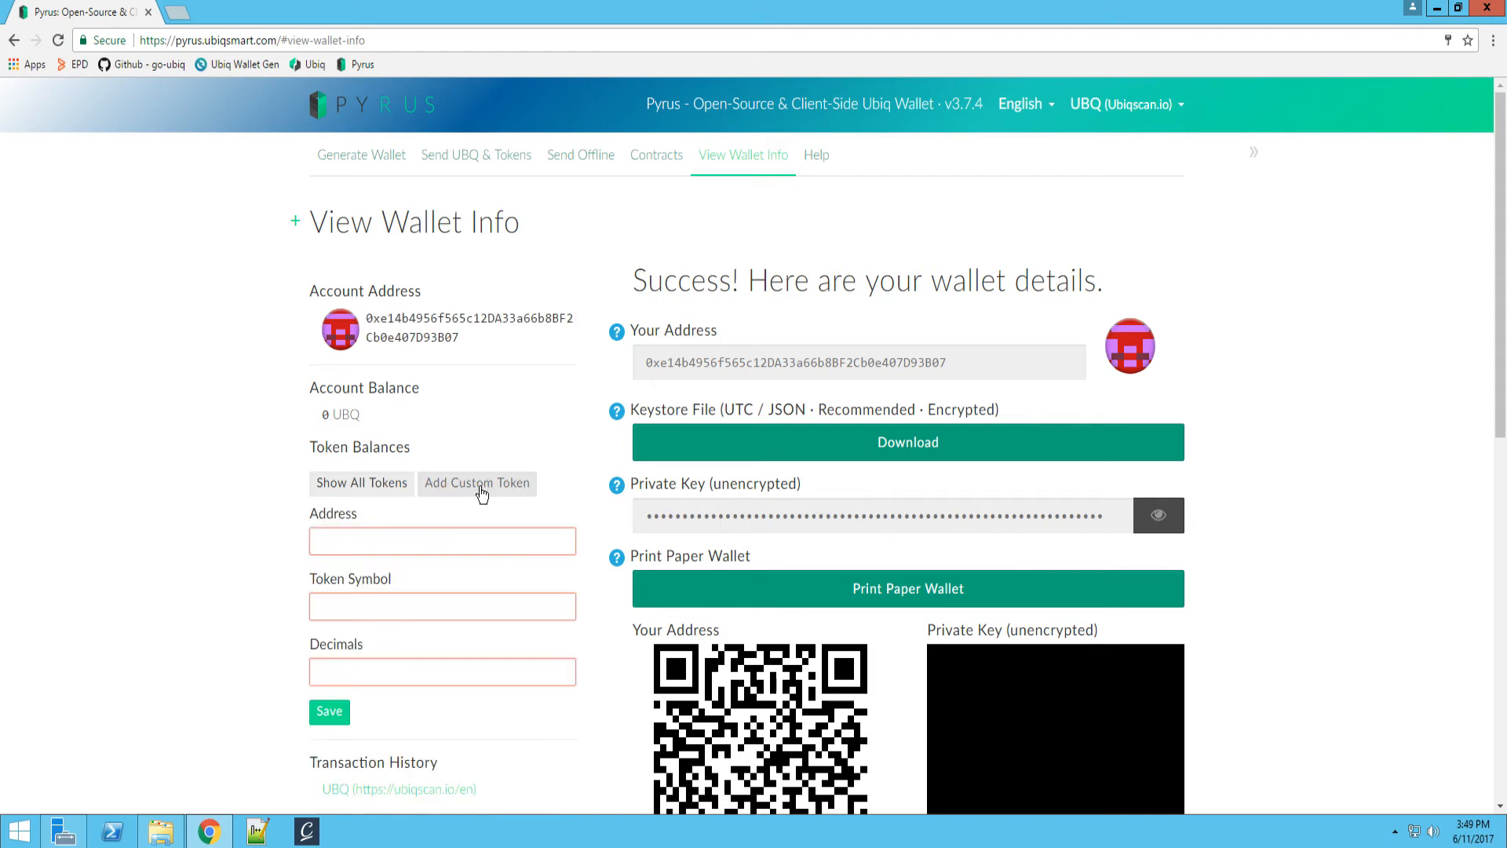
pyautogui.scroll(-1, 197, 557)
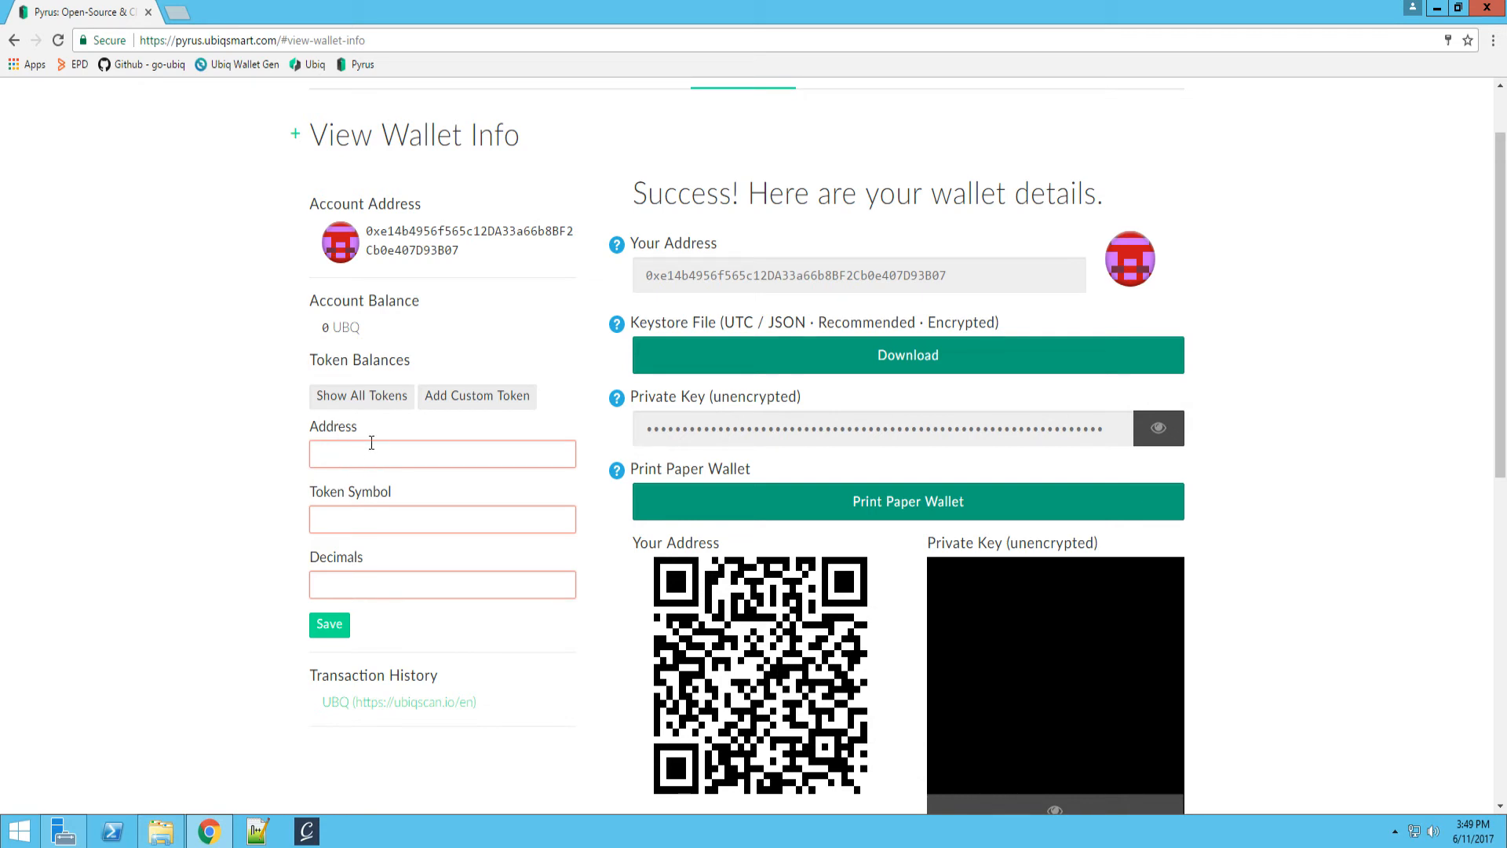
pyautogui.click(338, 585)
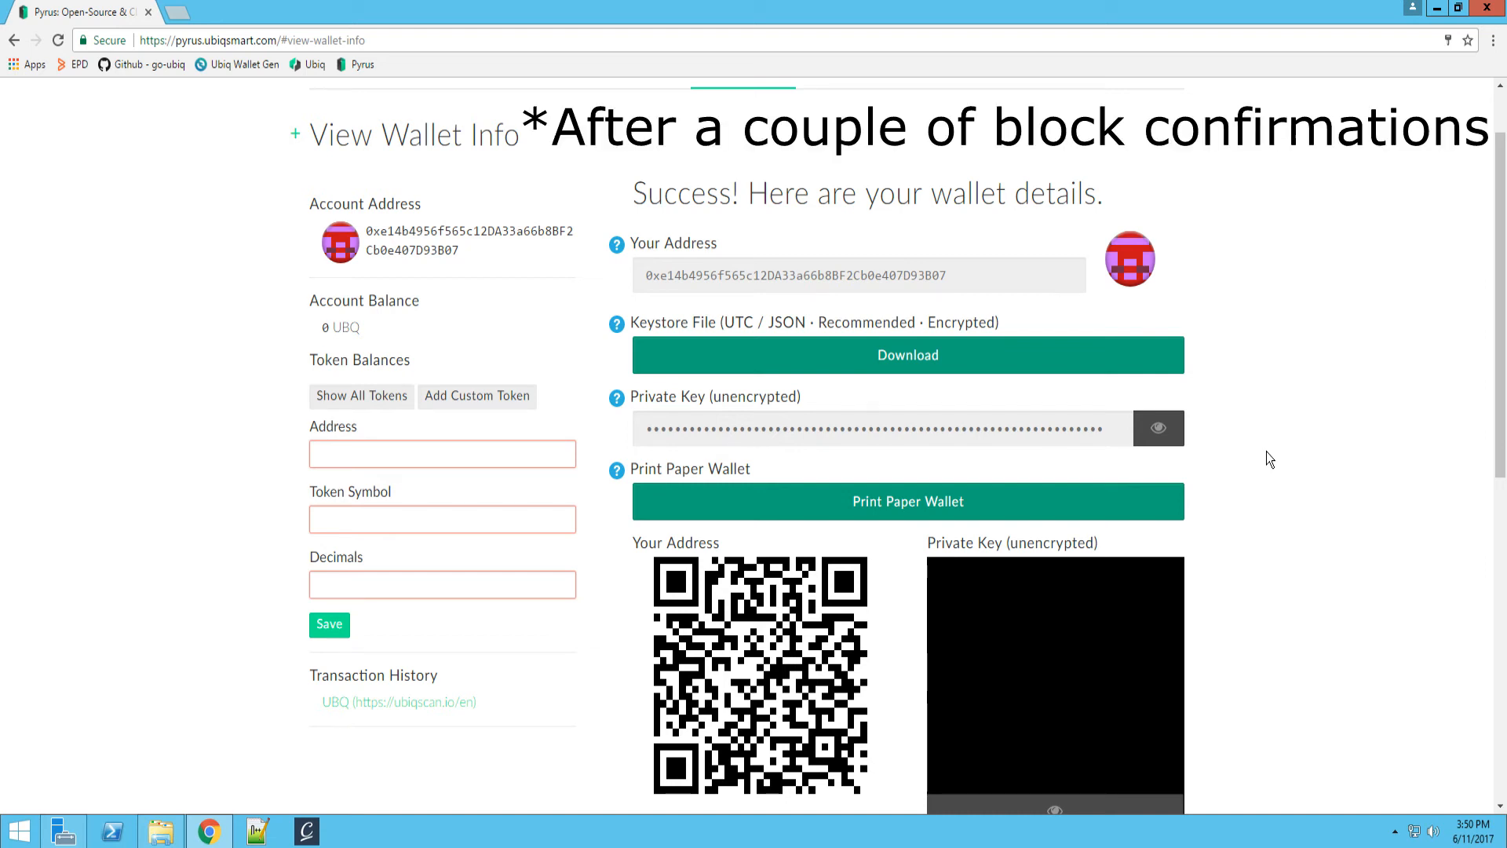
pyautogui.moveTo(1501, 350); pyautogui.dragTo(1501, 394)
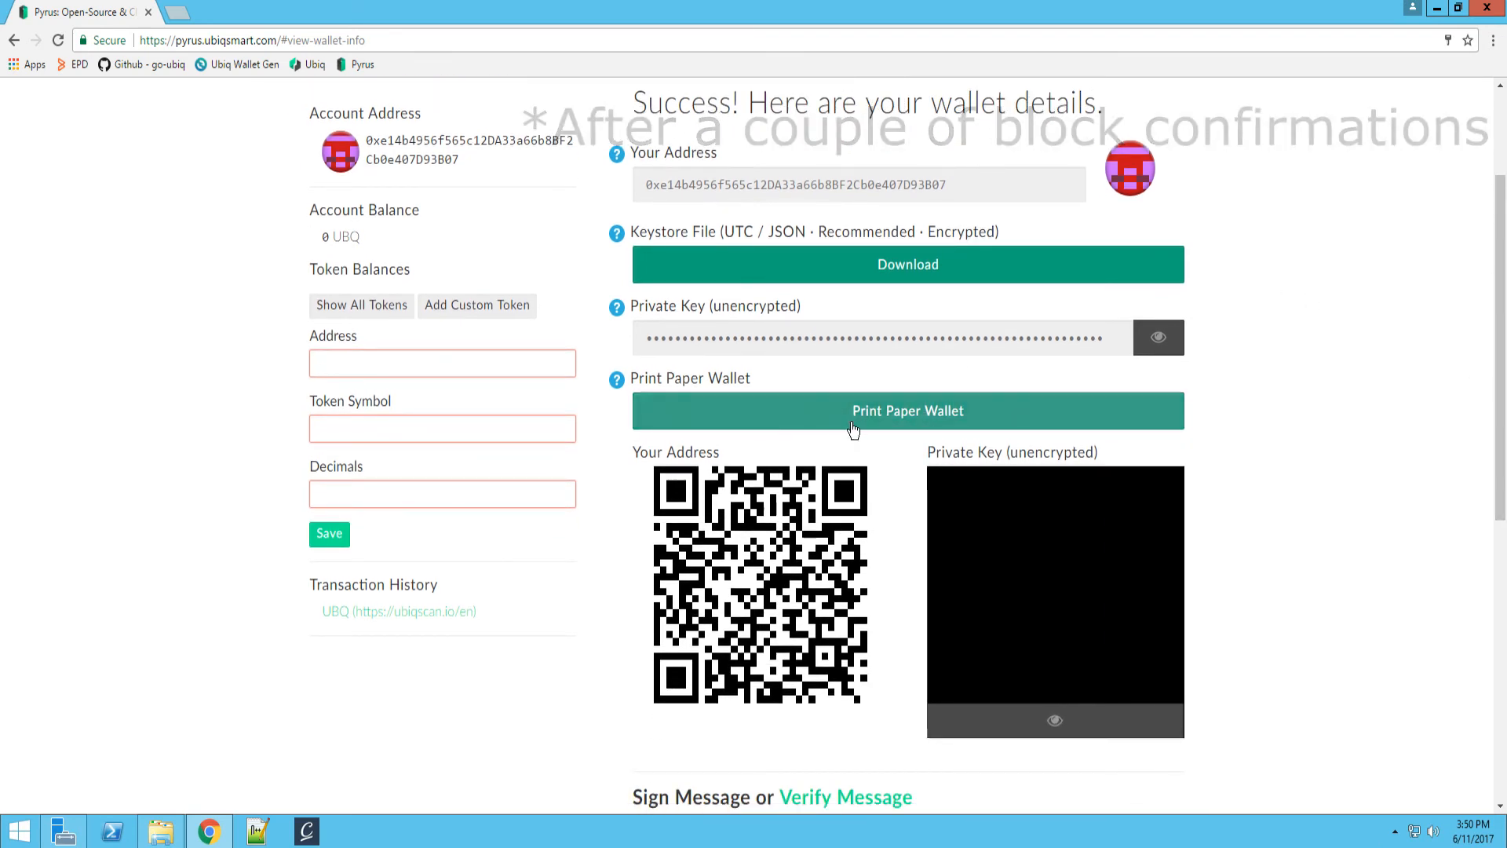
# Generate the printable paper wallet, dismiss its print dialog to view the sheet, and return to the wallet details page.
pyautogui.click(1012, 423)
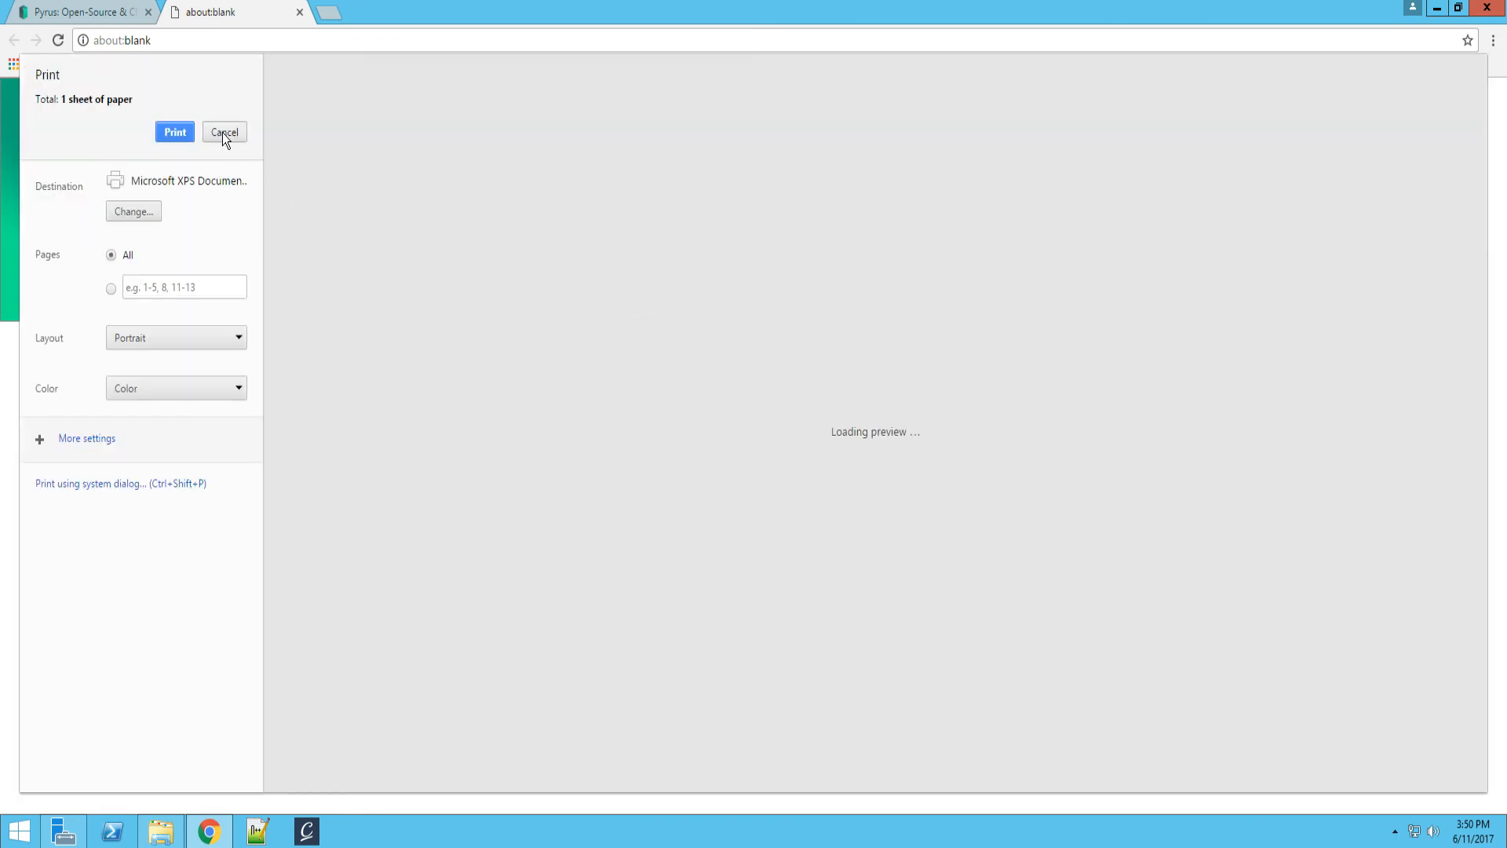
pyautogui.click(225, 133)
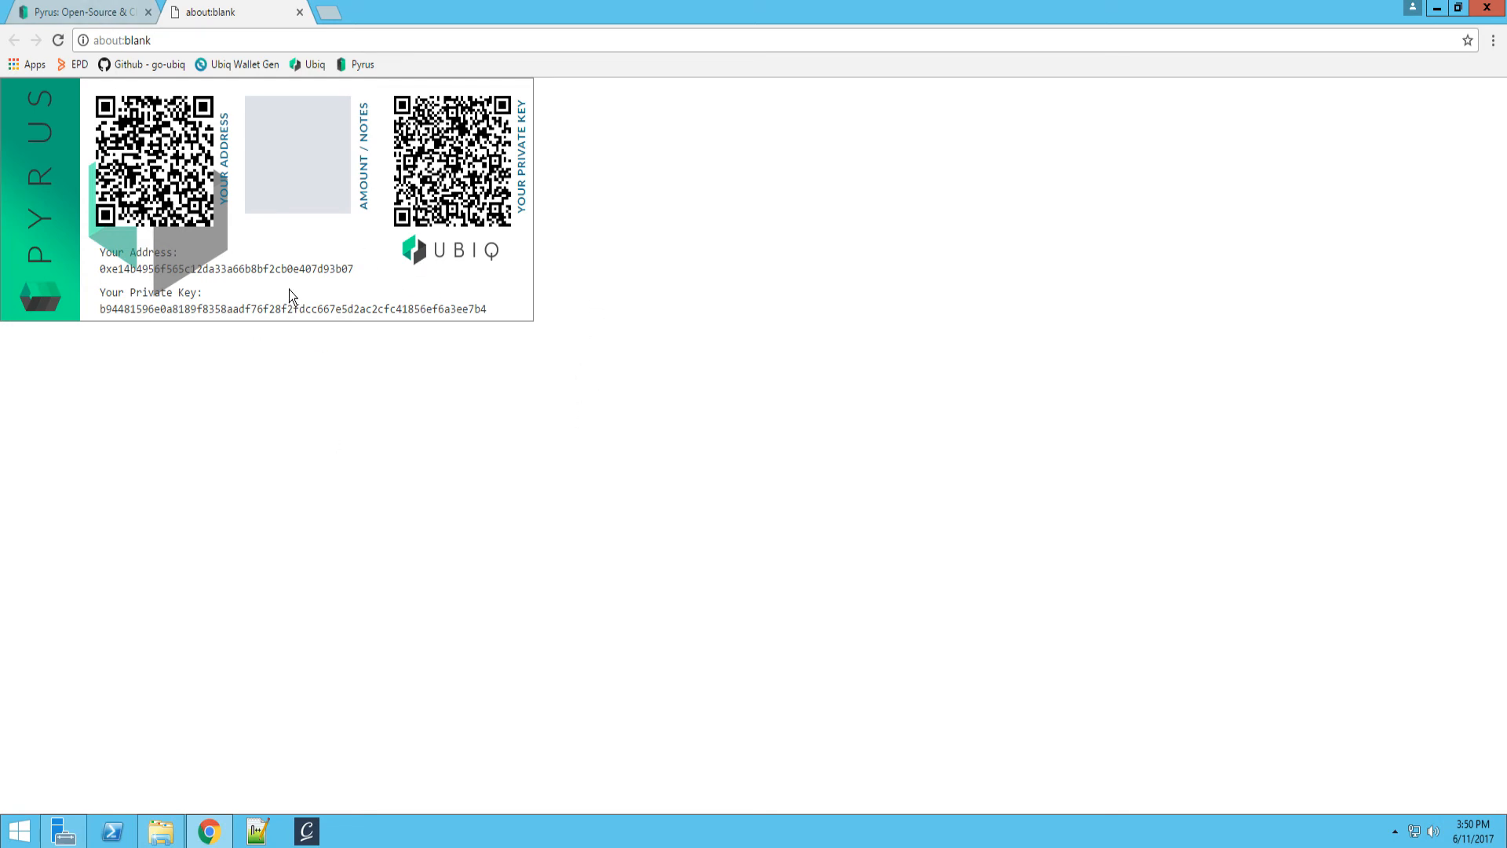
pyautogui.click(95, 14)
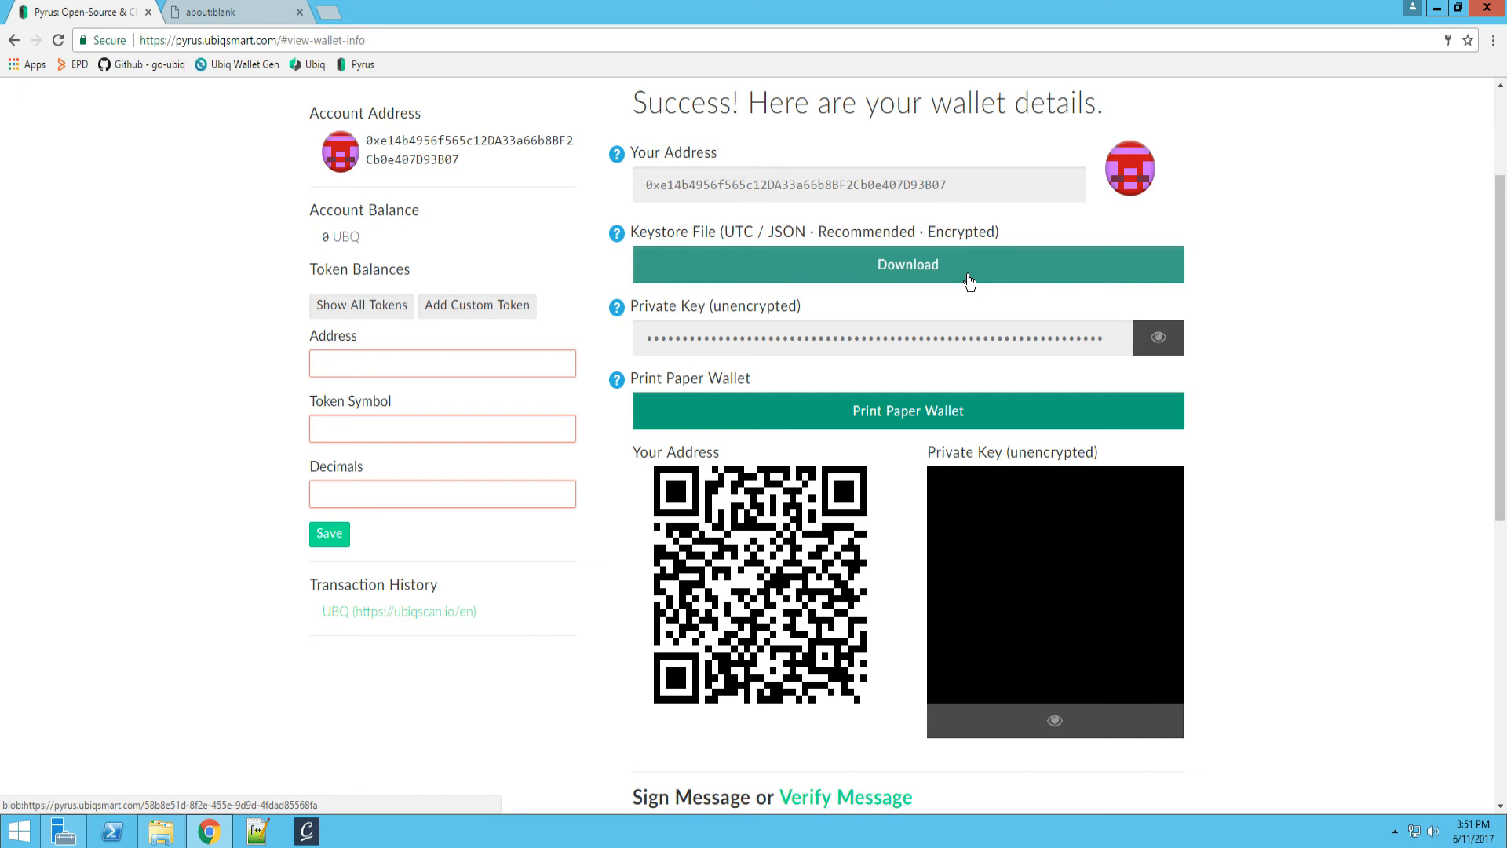
# Review the Message and Date fields of the Sign Message form, and return to the beginning of the wallet details.
pyautogui.moveTo(1500, 283); pyautogui.dragTo(1484, 515)
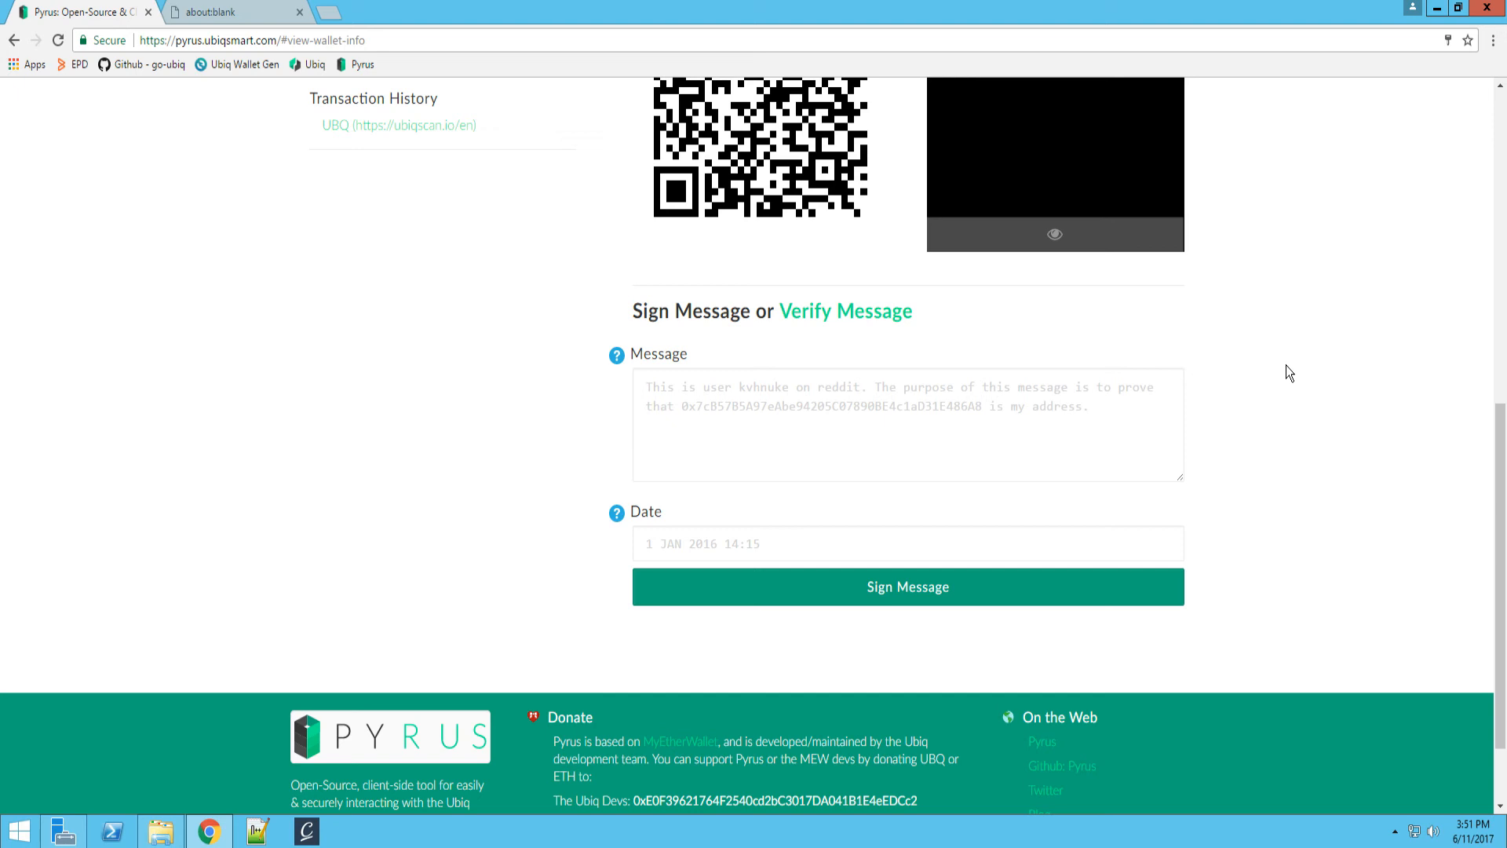
pyautogui.click(754, 407)
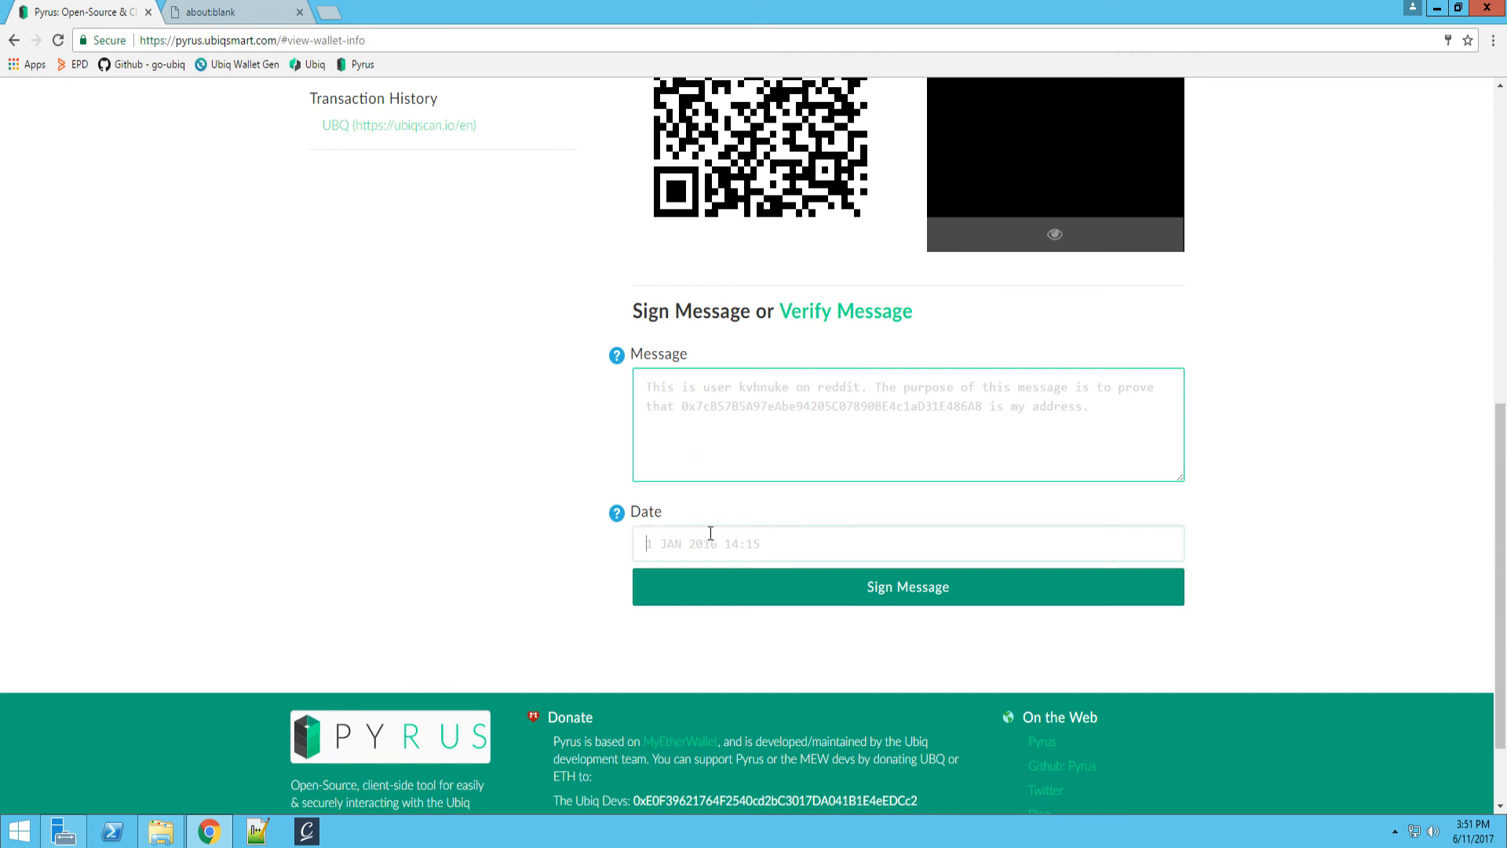
pyautogui.click(676, 544)
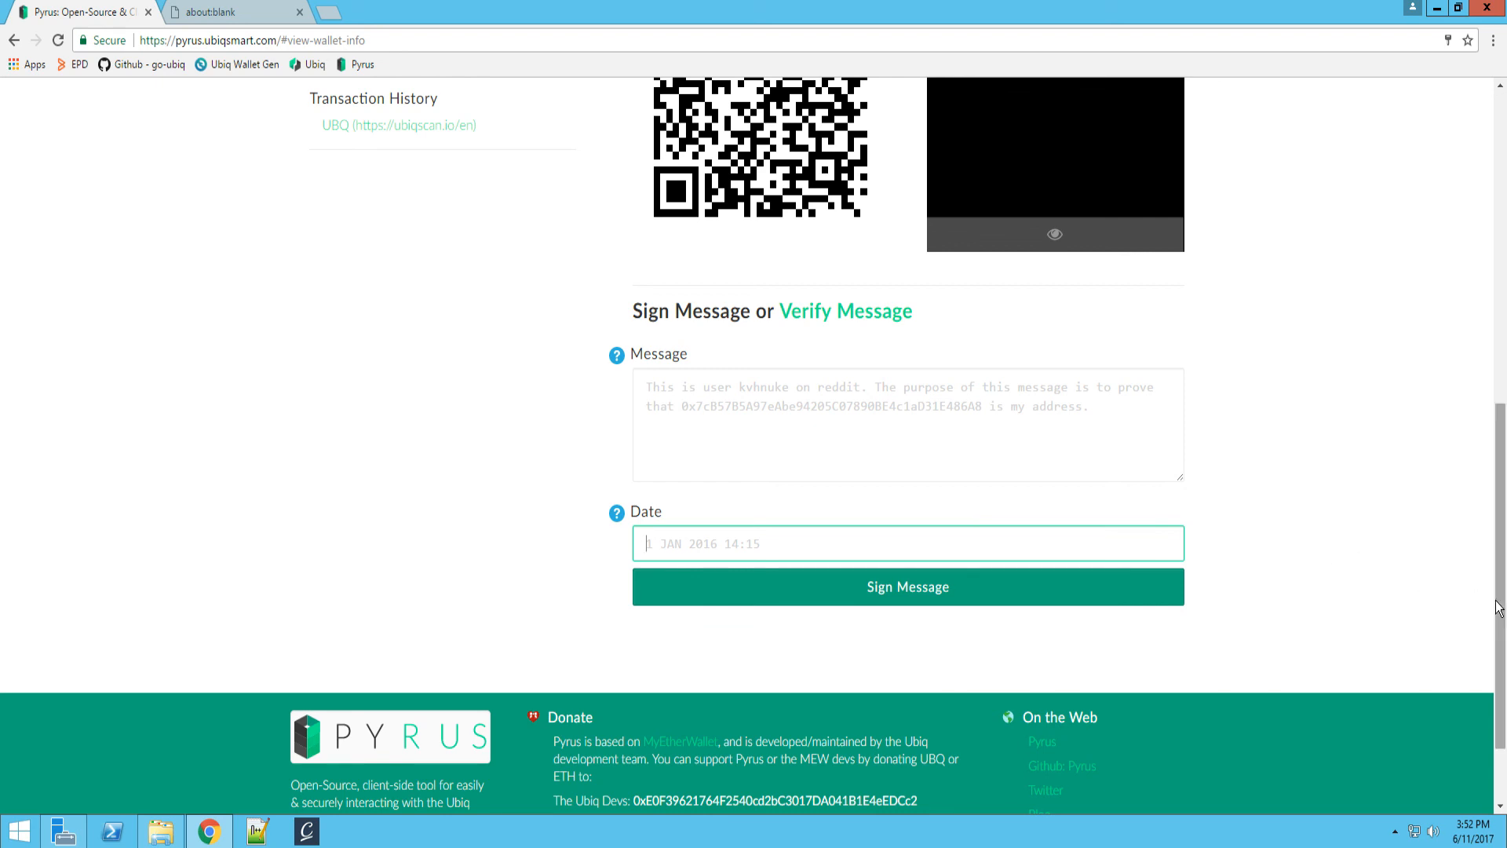
pyautogui.moveTo(1501, 604); pyautogui.dragTo(1502, 285)
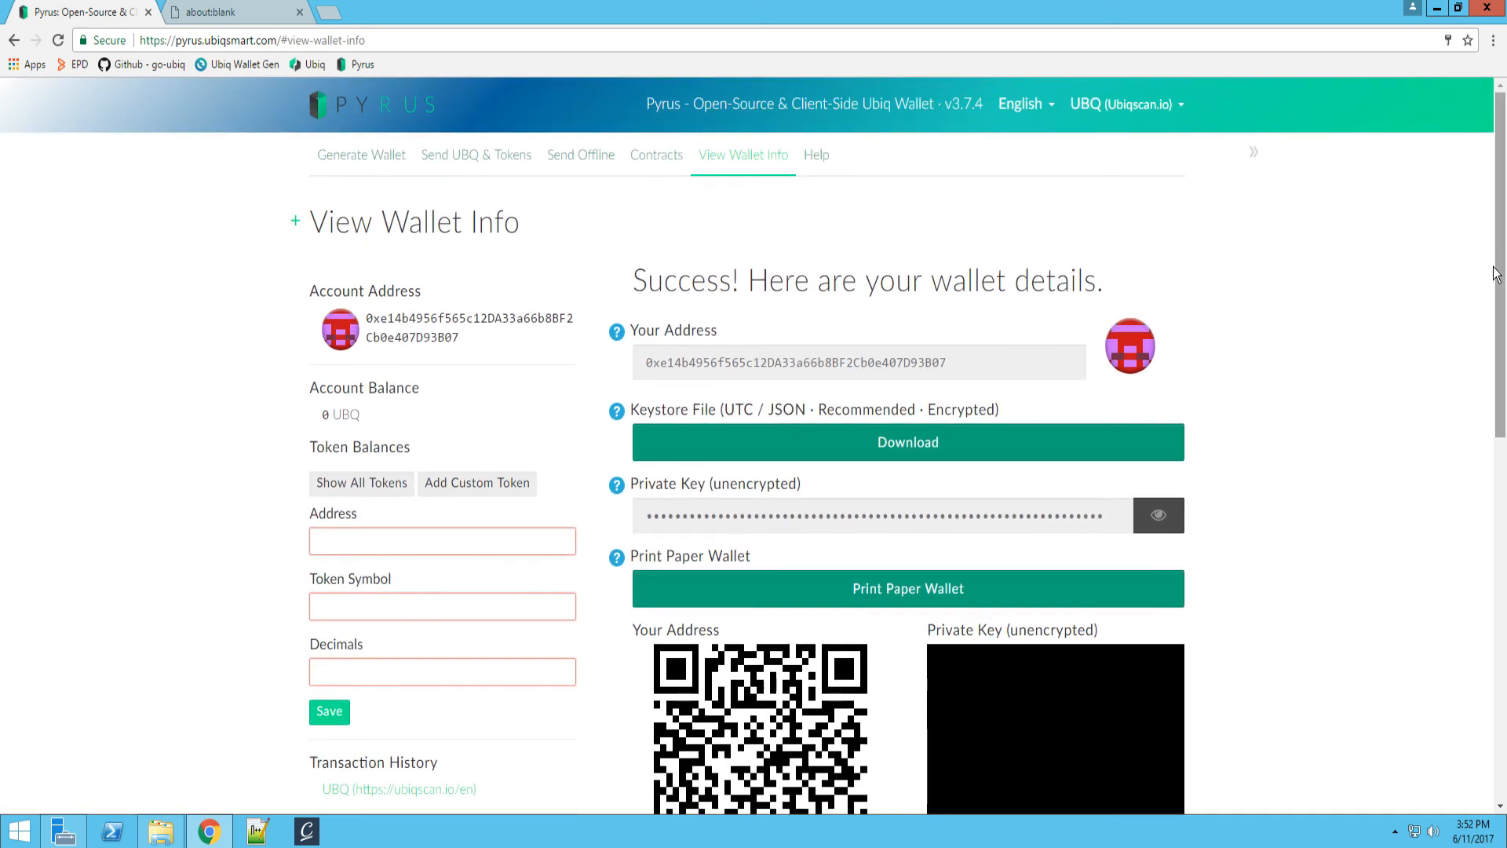